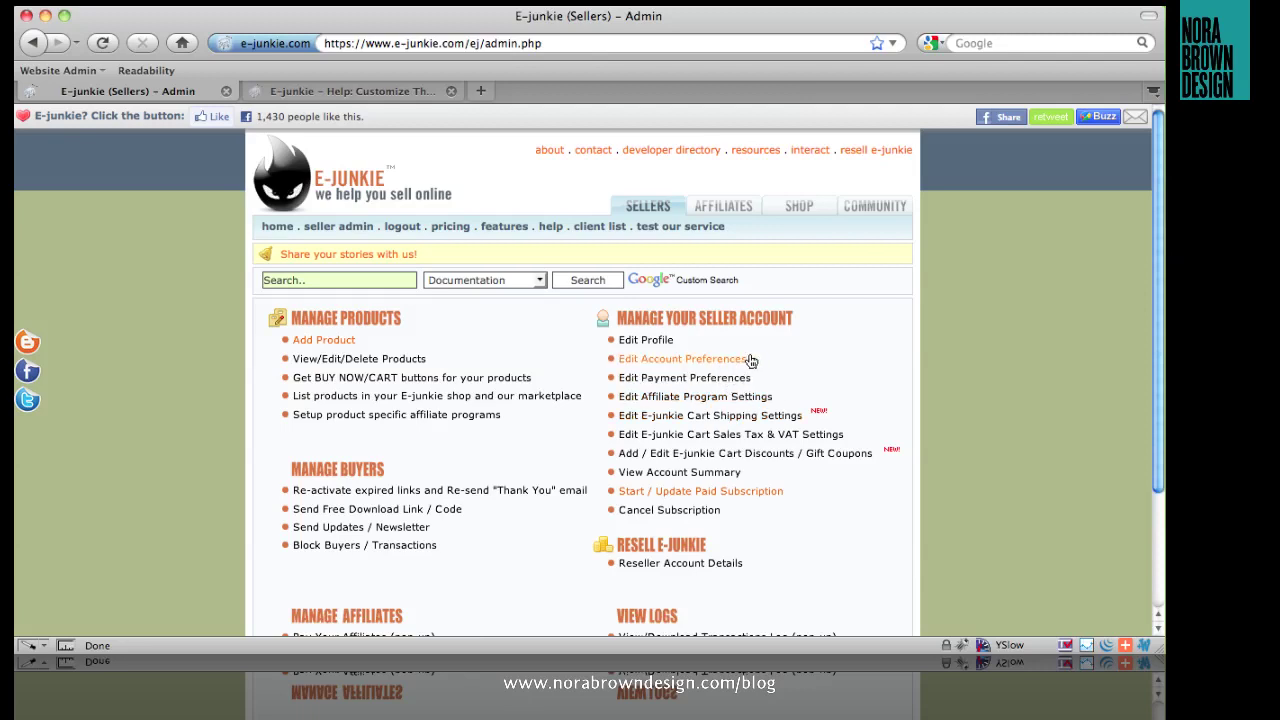
Review the common thank-you page URL in the seller account preferences and submit the preferences form
{"action": "left_click", "coordinate": [707, 356]}
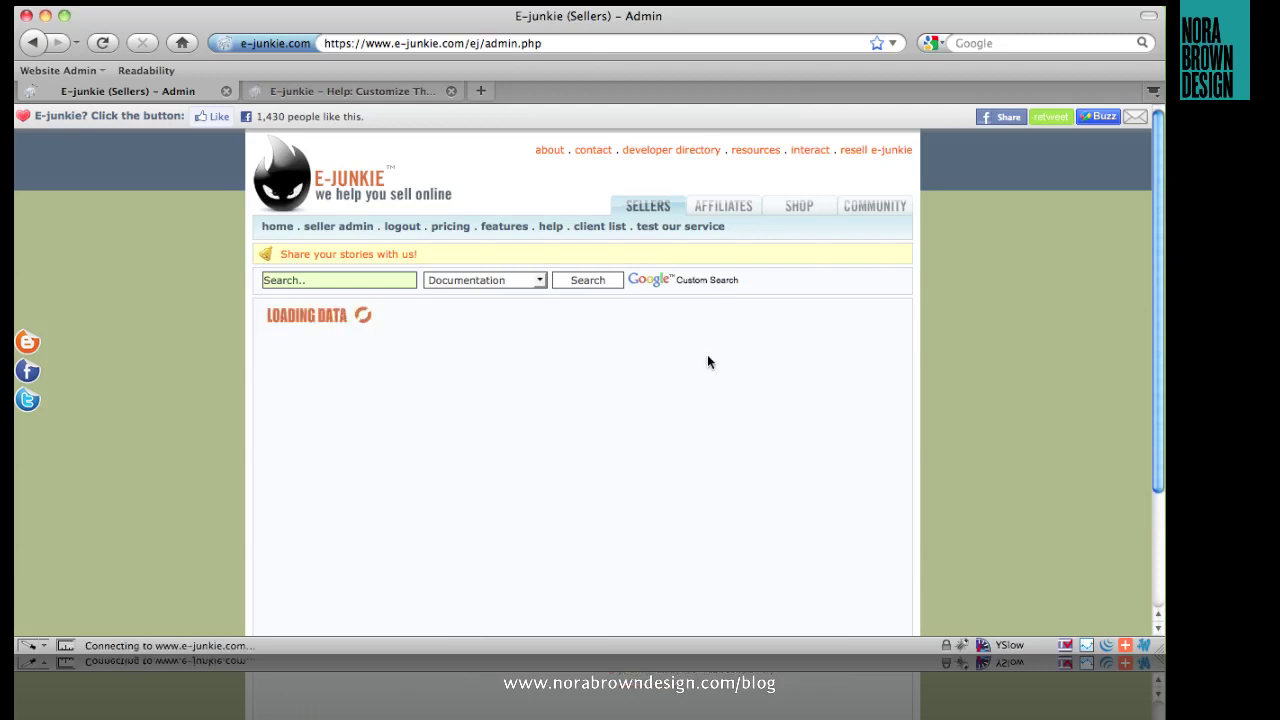
{"action": "scroll", "coordinate": [938, 362], "scroll_direction": "down", "scroll_amount": 2}
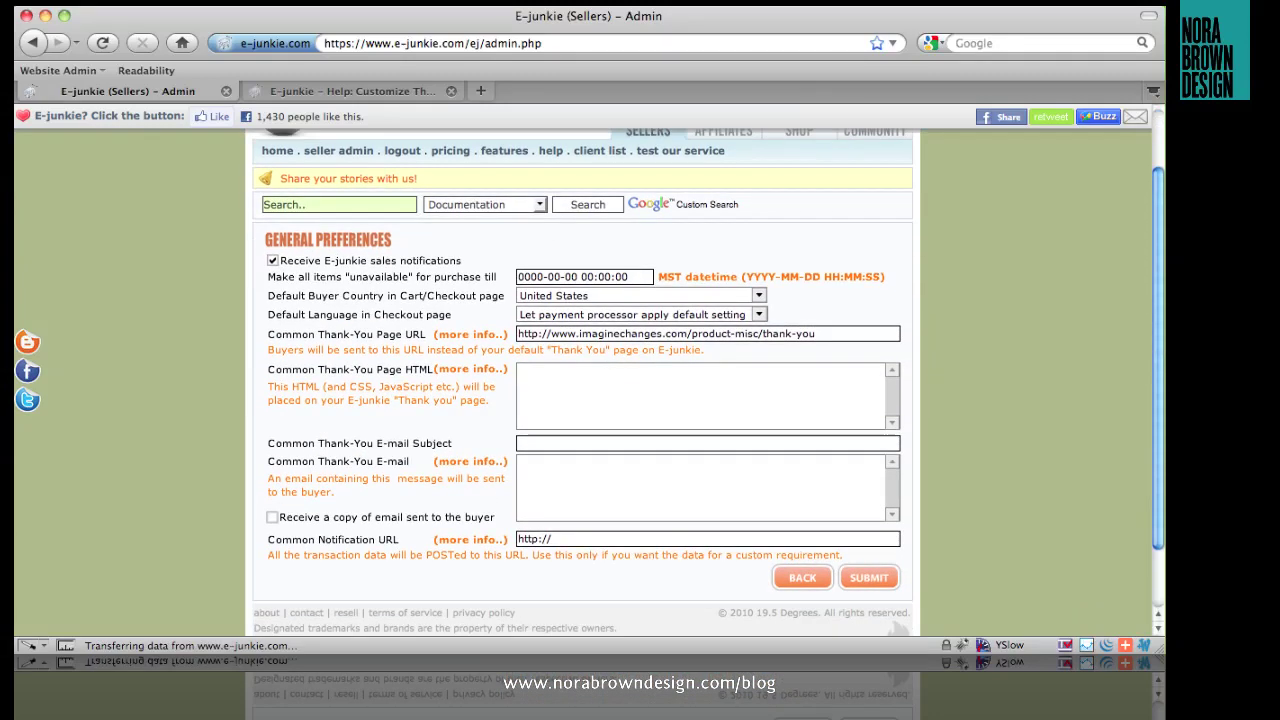
{"action": "left_click", "coordinate": [519, 378]}
{"action": "key", "text": "Tab"}
{"action": "key", "text": "Tab"}
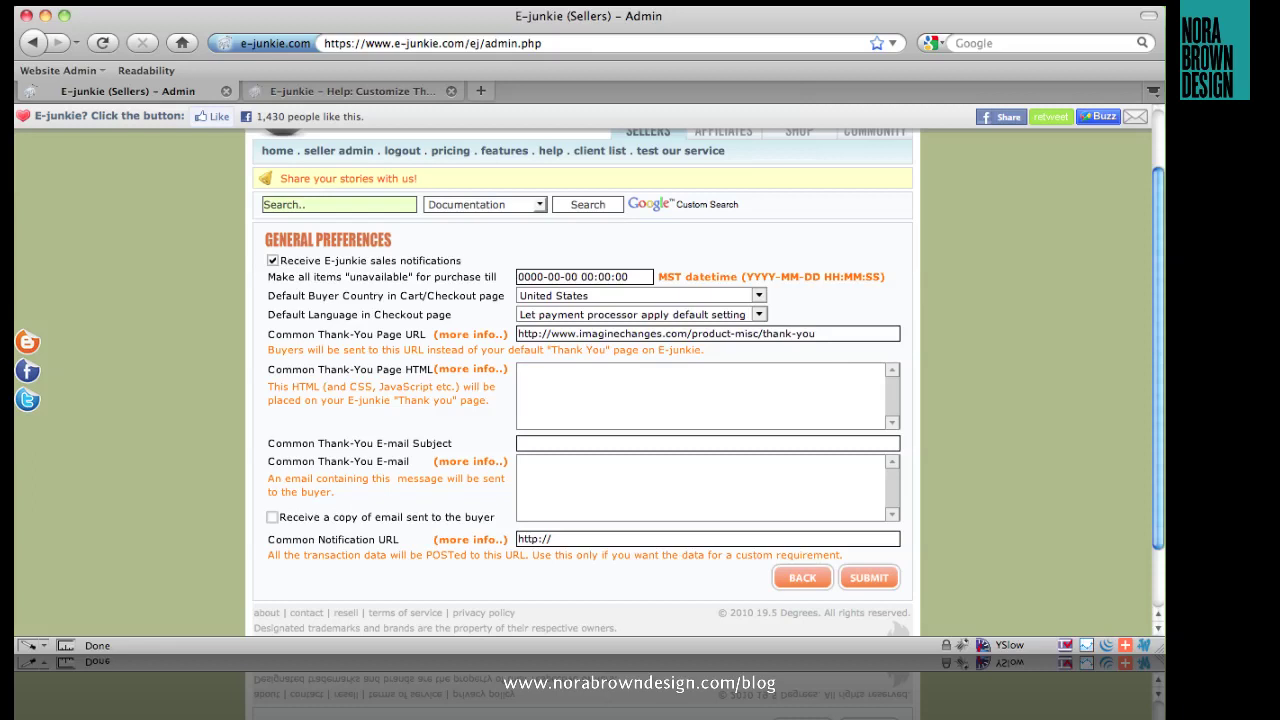
{"action": "left_click_drag", "start_coordinate": [810, 333], "coordinate": [516, 333]}
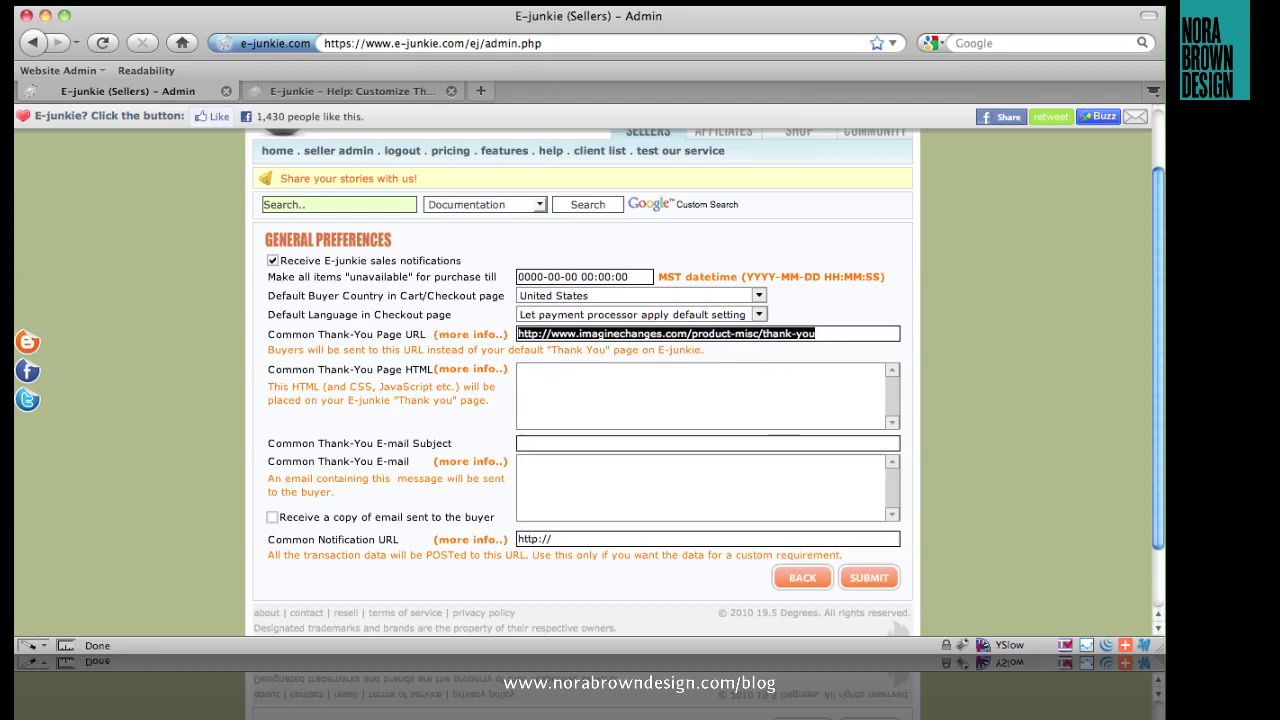
{"action": "left_click", "coordinate": [868, 578]}
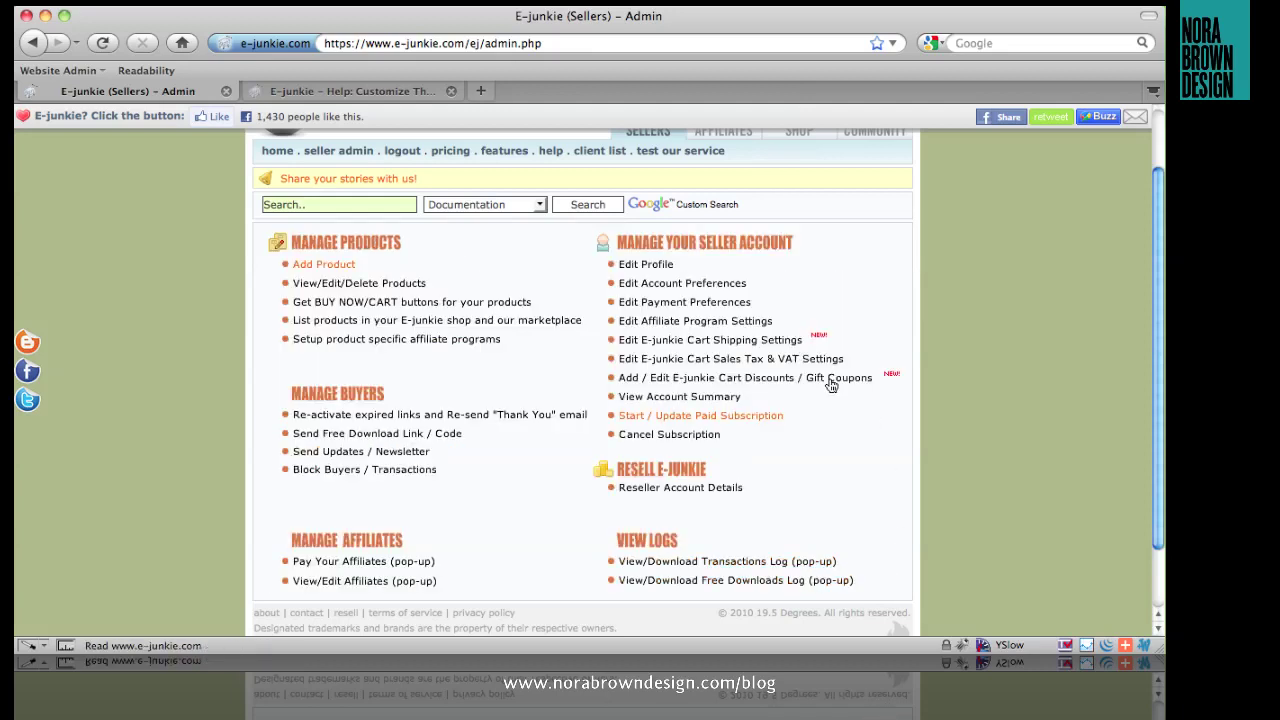
Open the product "Pain Relief: Control Your Pain with Self-Hypnosis e-book" for editing
{"action": "left_click", "coordinate": [327, 286]}
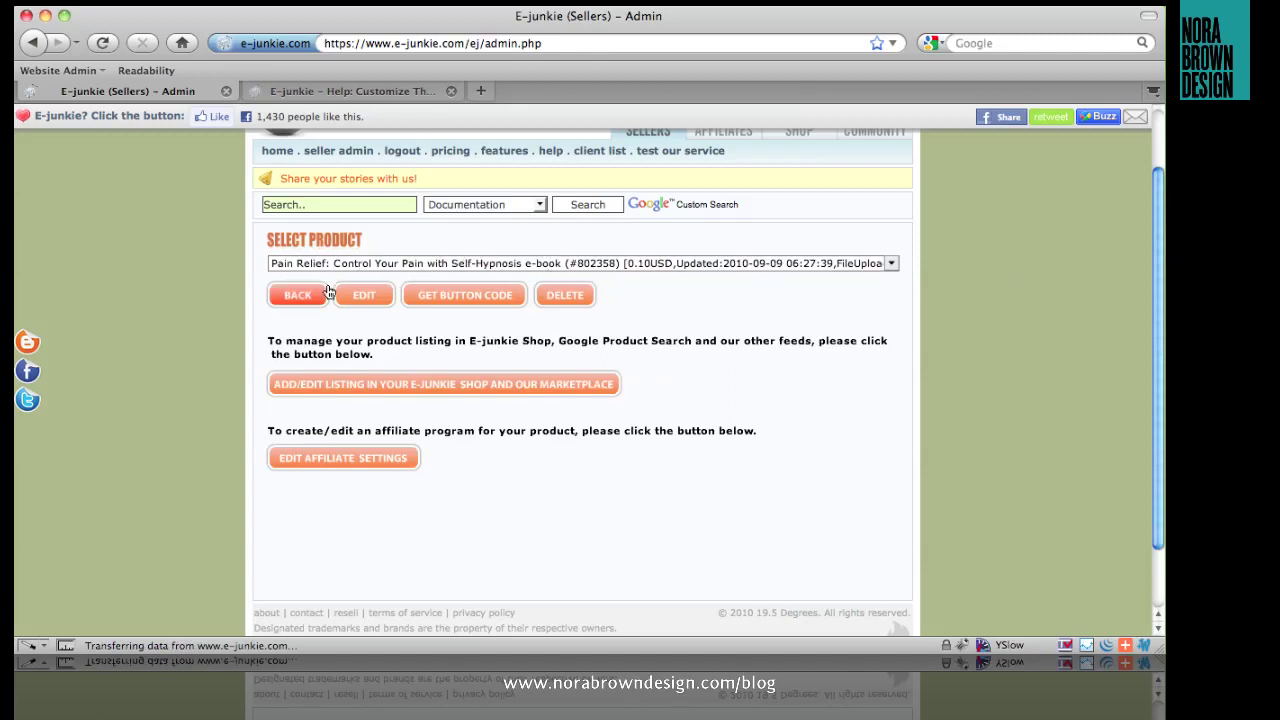
{"action": "left_click", "coordinate": [358, 295]}
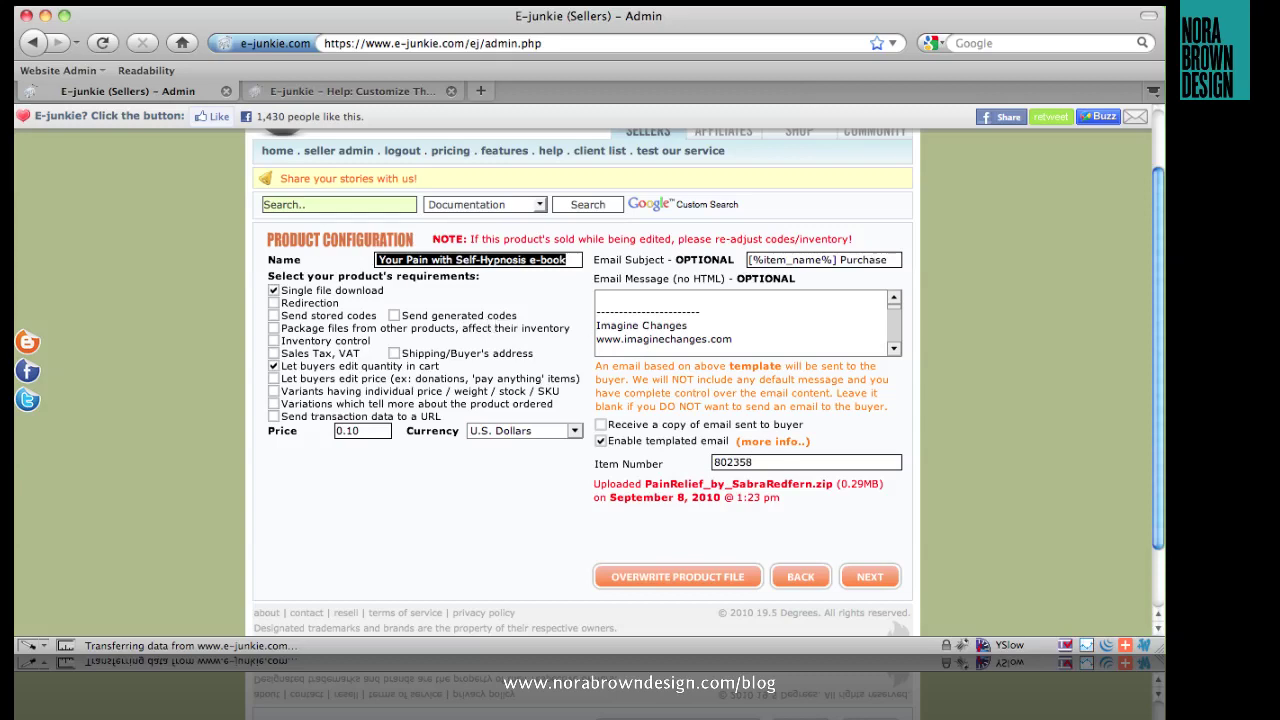
{"action": "scroll", "coordinate": [904, 373], "scroll_direction": "up", "scroll_amount": 2}
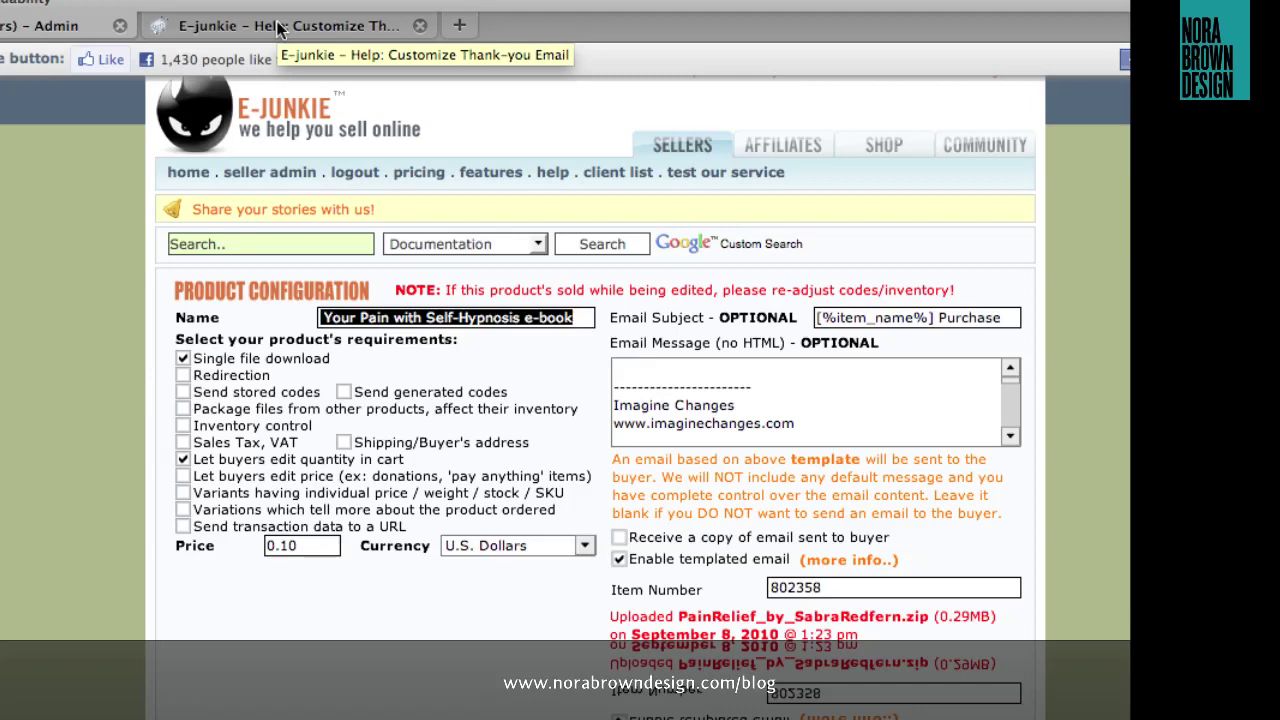
Read through the product's thank-you email message from the greeting onward, examining the template variables it uses
{"action": "left_click", "coordinate": [1000, 390]}
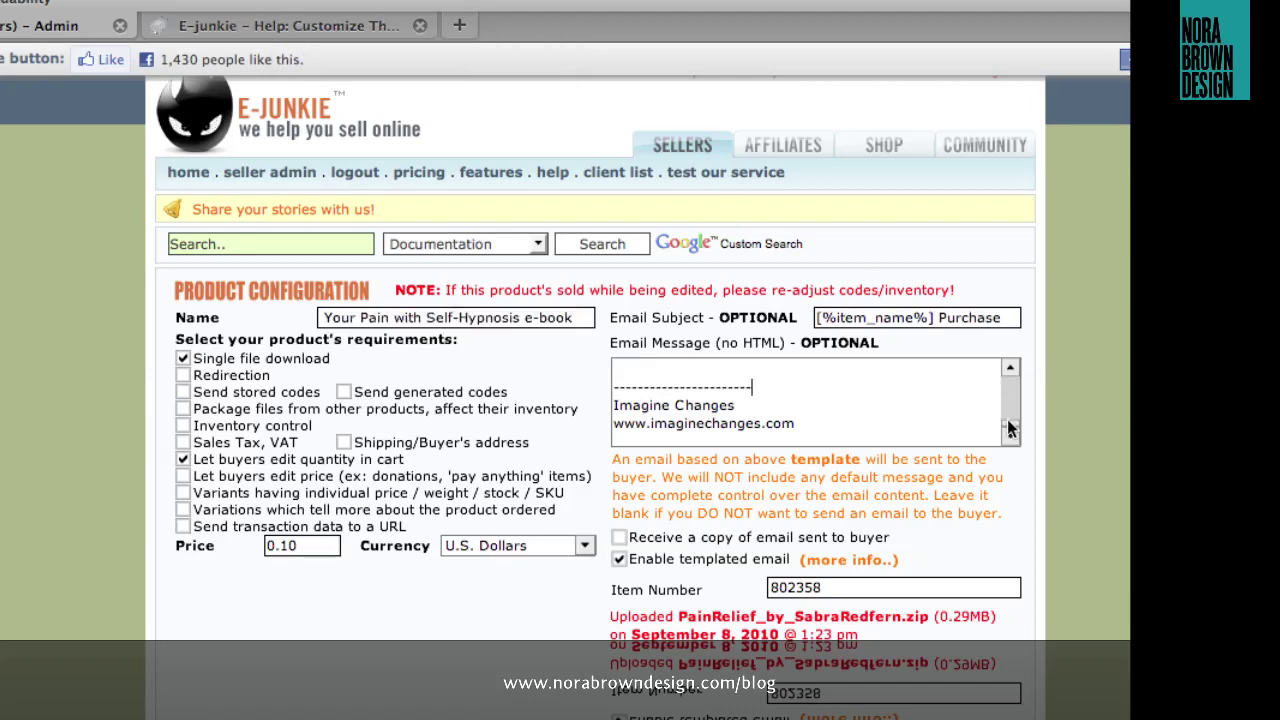
{"action": "left_click_drag", "start_coordinate": [1007, 419], "coordinate": [1010, 380]}
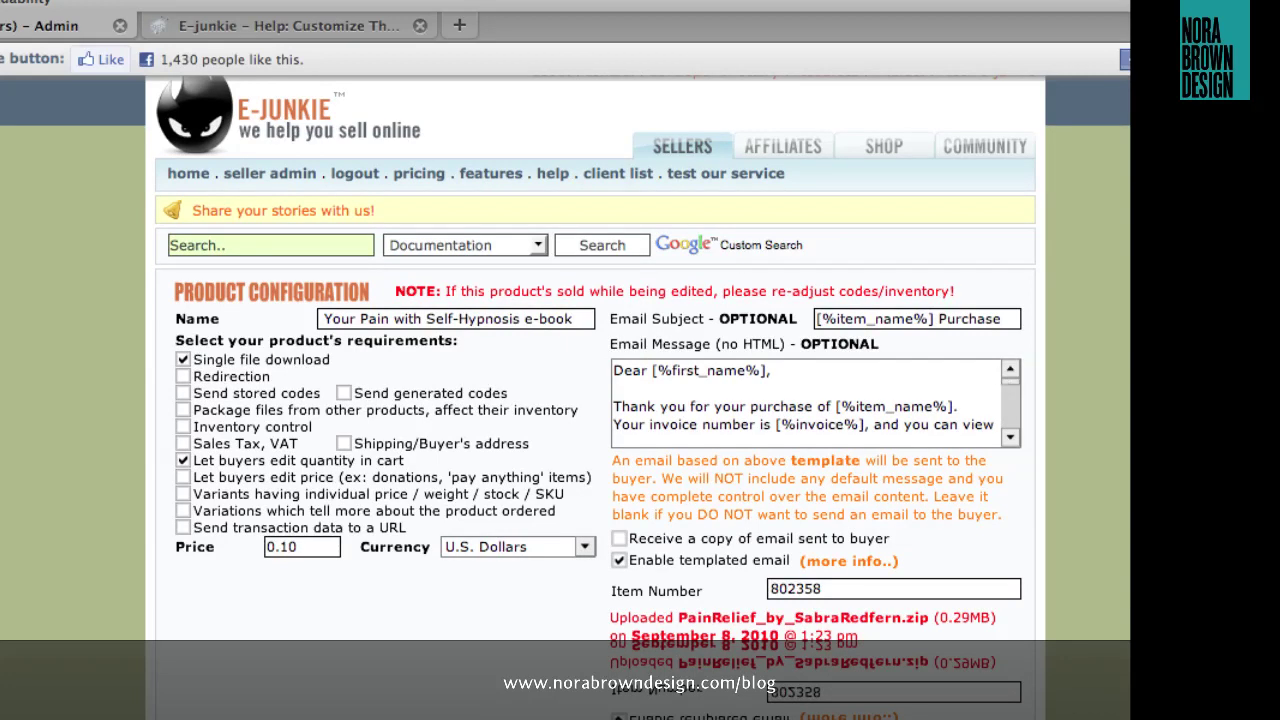
{"action": "left_click_drag", "start_coordinate": [652, 371], "coordinate": [766, 371]}
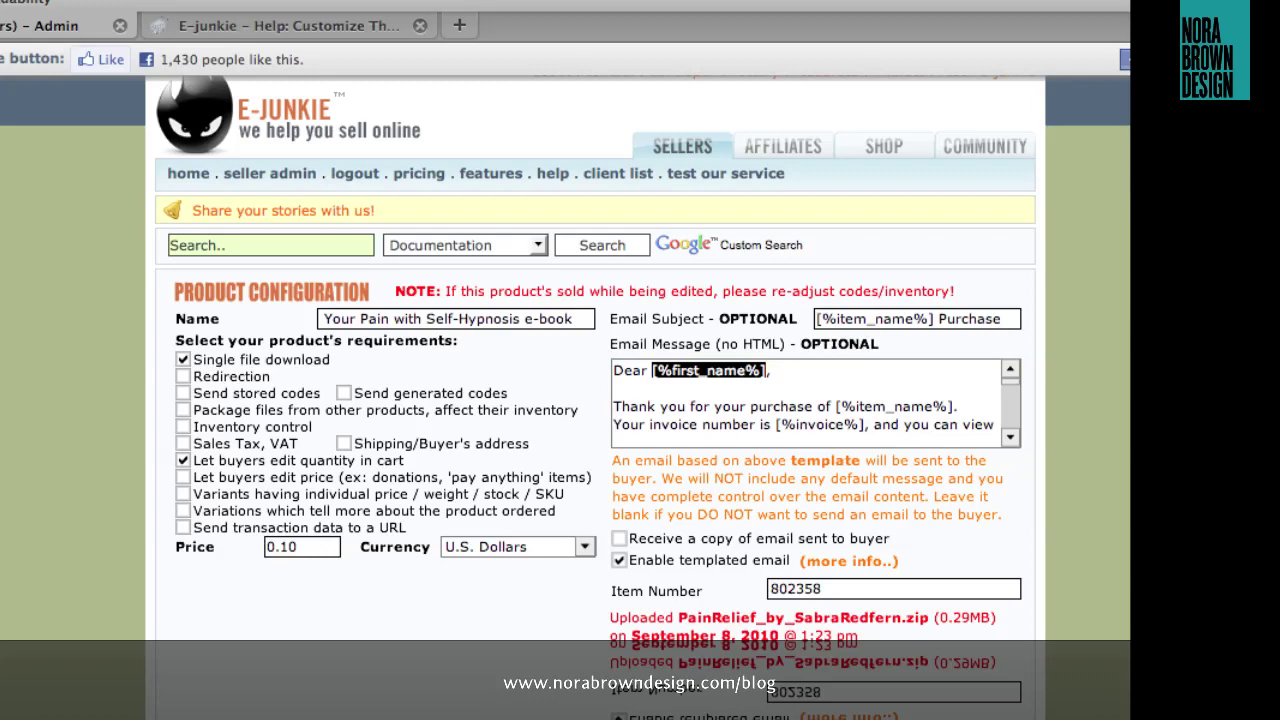
{"action": "left_click", "coordinate": [1009, 440]}
{"action": "left_click", "coordinate": [1009, 440]}
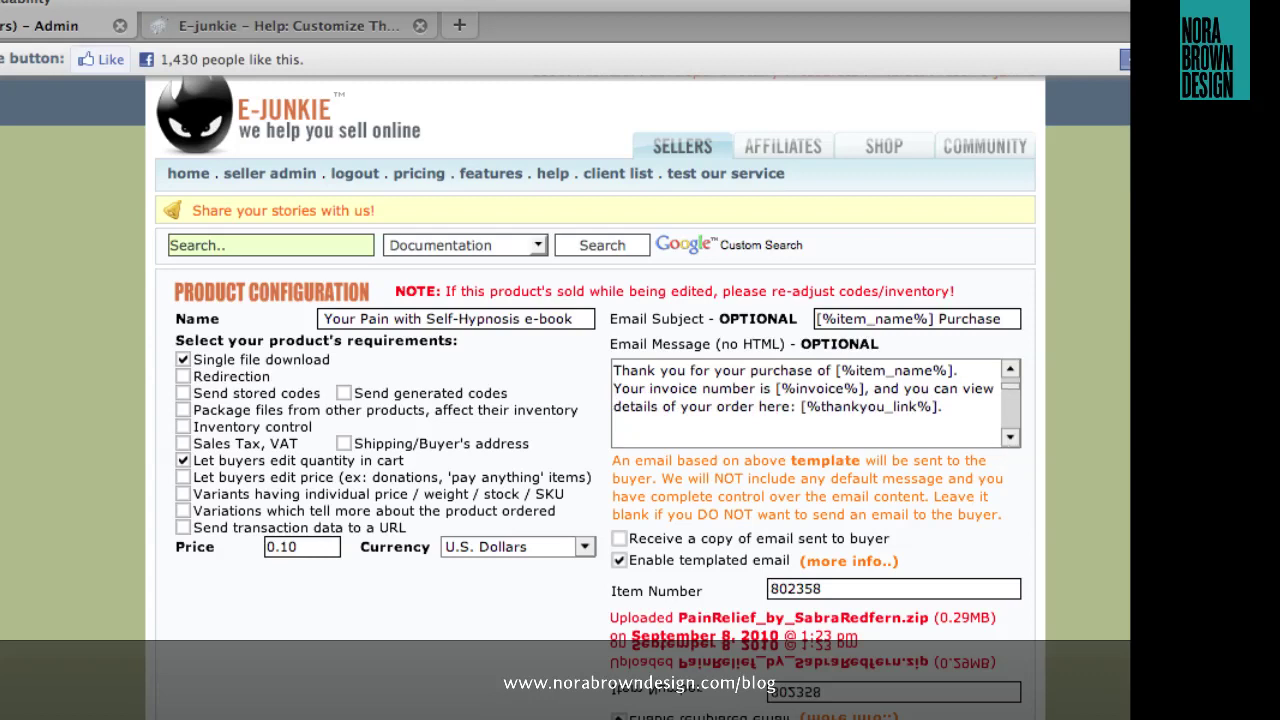
{"action": "left_click", "coordinate": [1009, 439]}
{"action": "left_click", "coordinate": [1010, 440]}
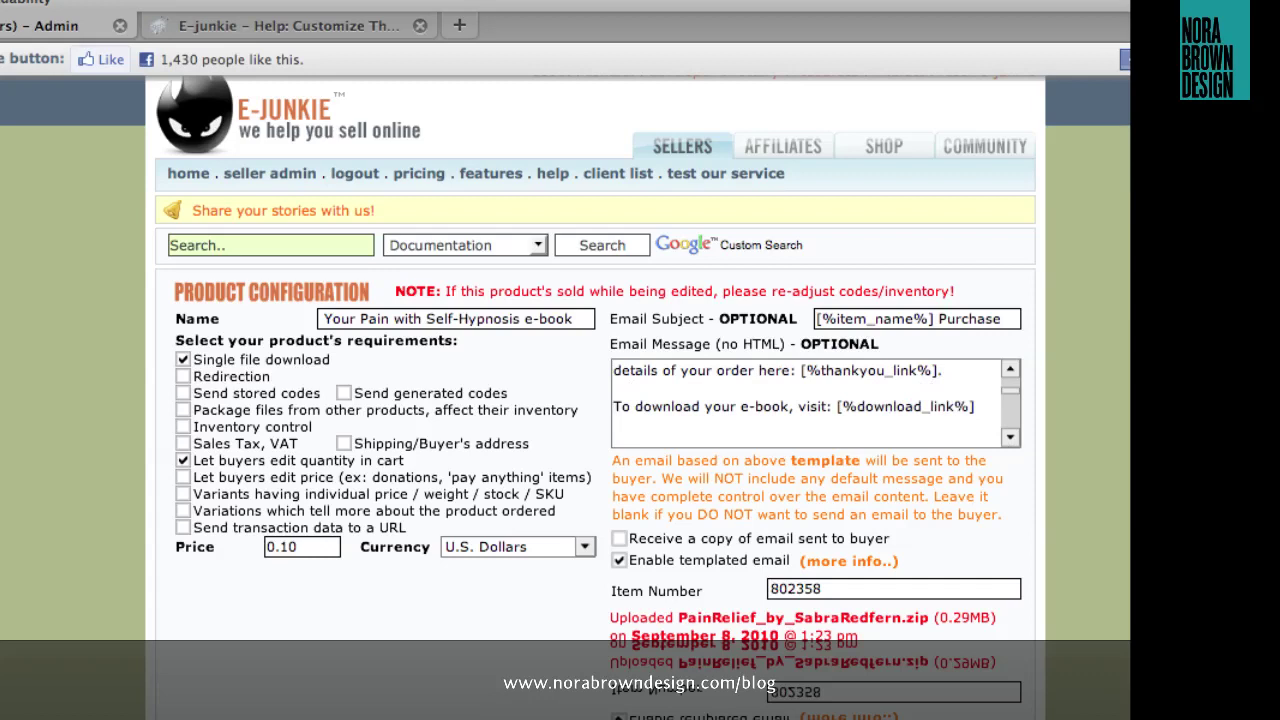
{"action": "left_click", "coordinate": [1009, 440]}
{"action": "left_click", "coordinate": [1009, 440]}
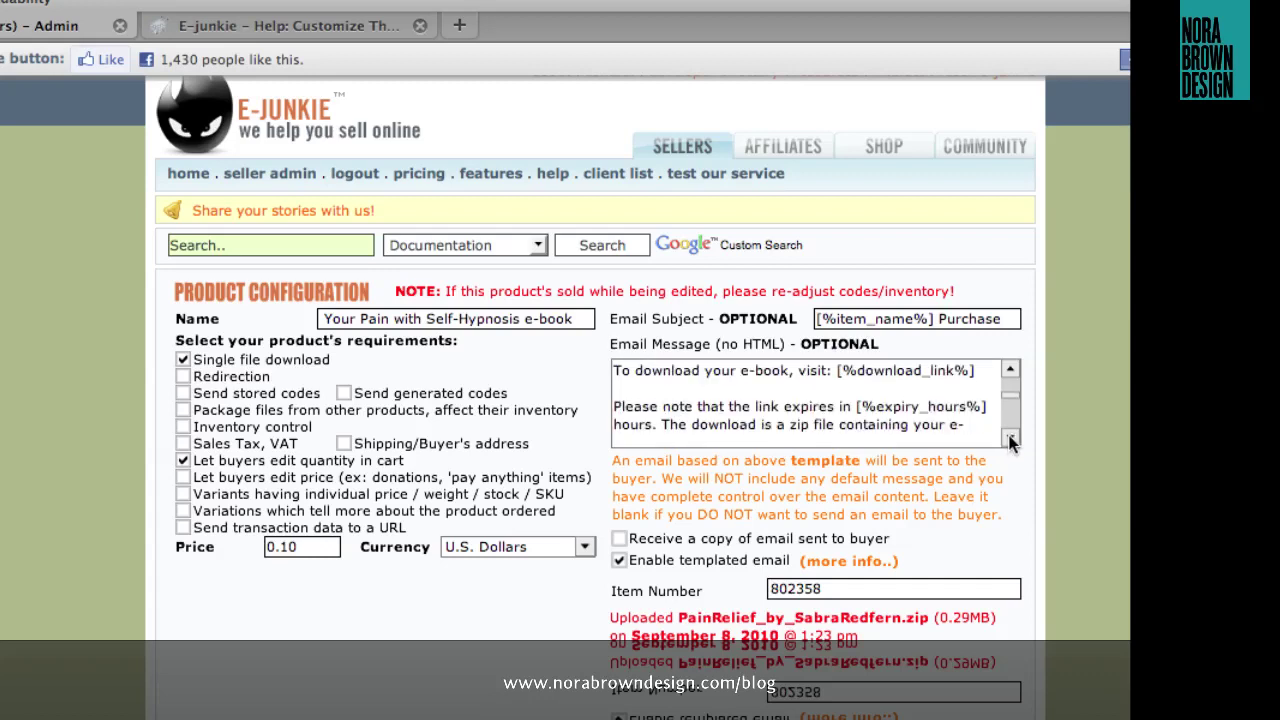
{"action": "left_click", "coordinate": [1009, 440]}
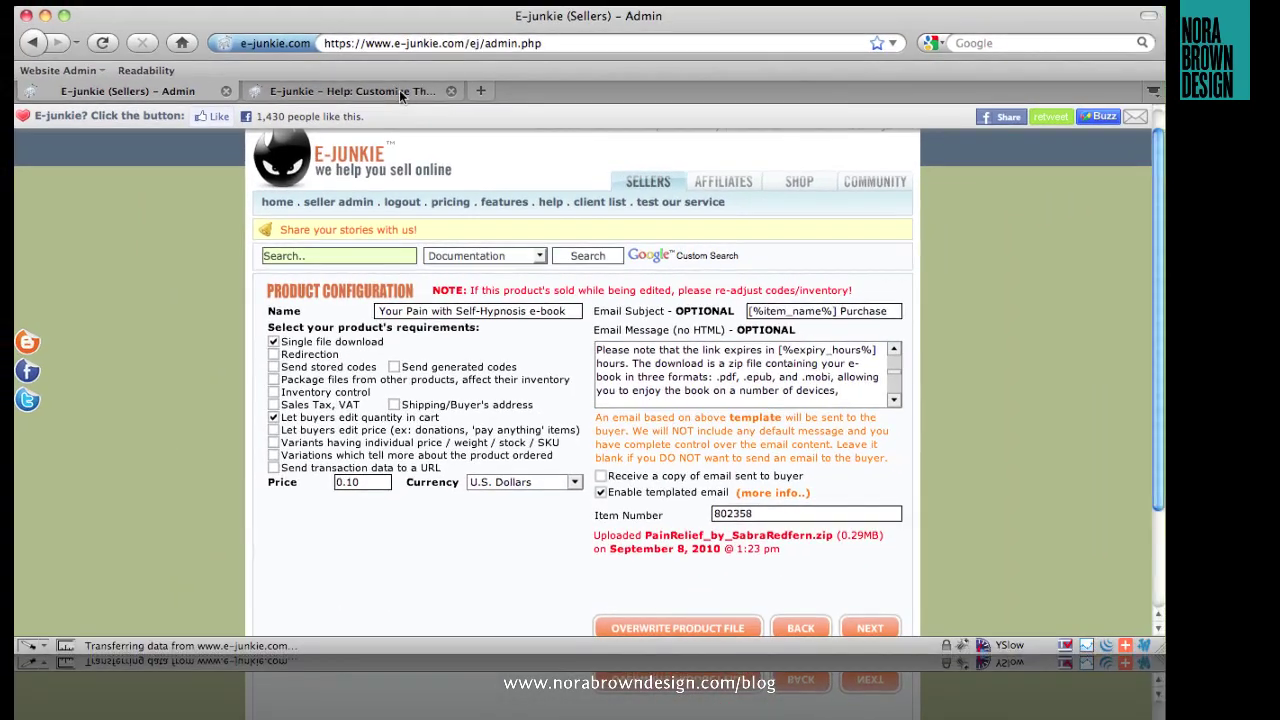
Examine the order-specific and item-specific variables for thank-you email templates on the Customize Thank-you Email help page
{"action": "left_click", "coordinate": [399, 89]}
{"action": "scroll", "coordinate": [204, 288], "scroll_direction": "down", "scroll_amount": 5}
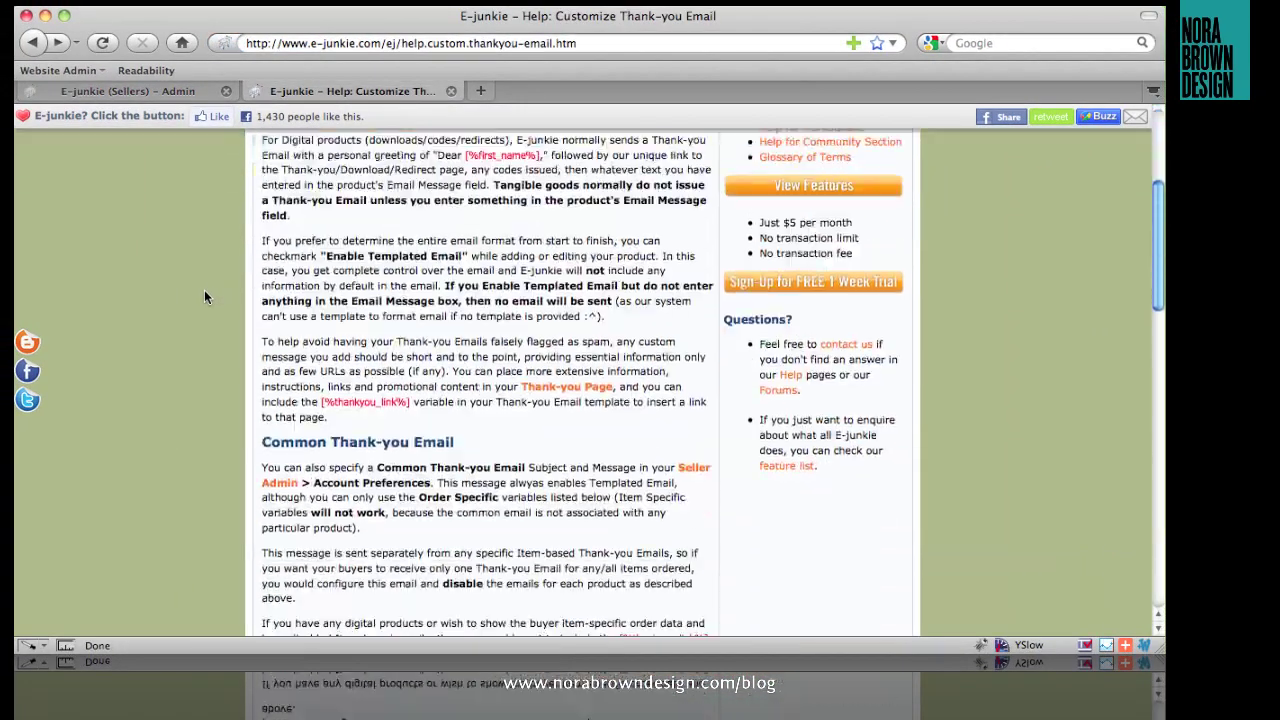
{"action": "scroll", "coordinate": [204, 289], "scroll_direction": "down", "scroll_amount": 8}
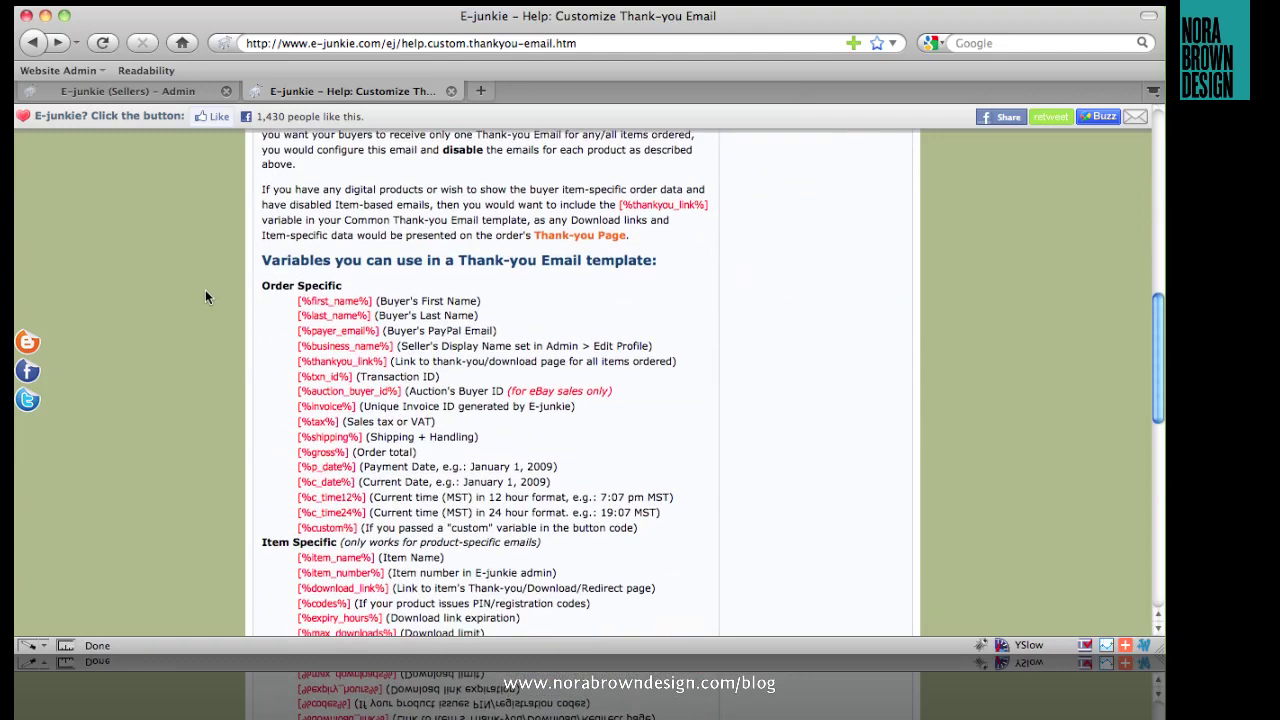
{"action": "scroll", "coordinate": [205, 291], "scroll_direction": "down", "scroll_amount": 3}
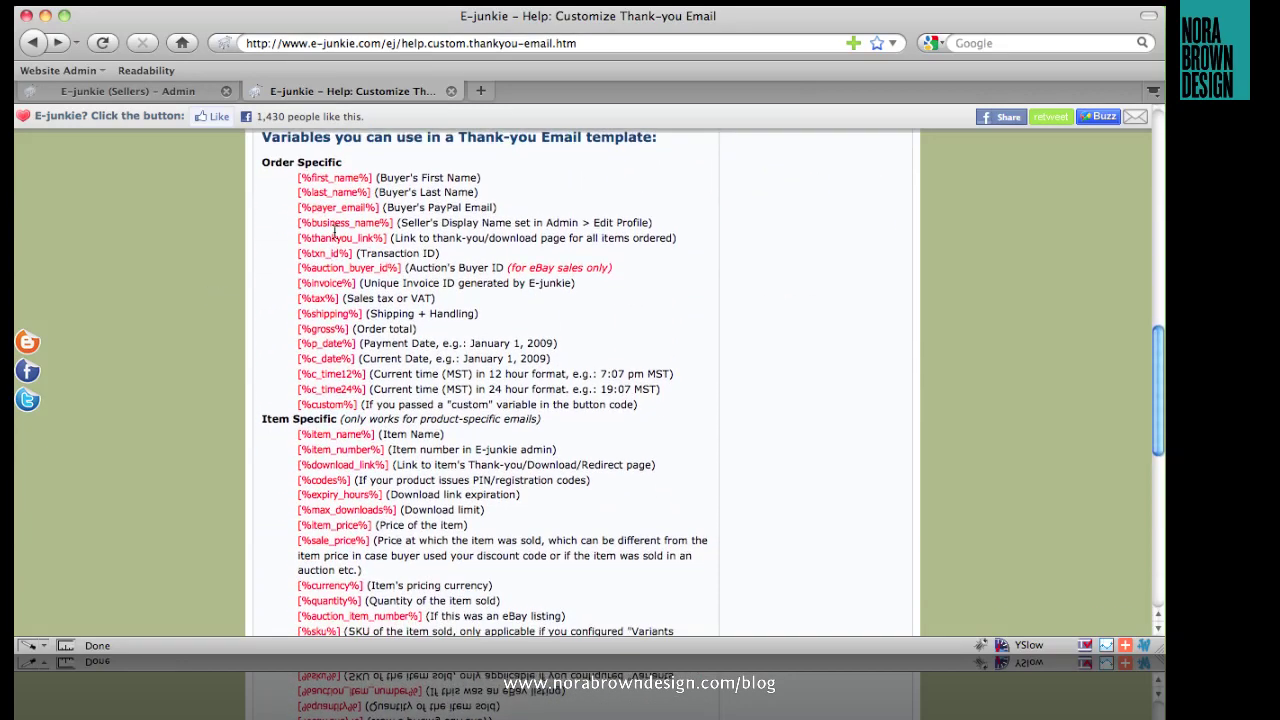
{"action": "left_click_drag", "start_coordinate": [294, 177], "coordinate": [683, 406]}
{"action": "scroll", "coordinate": [683, 406], "scroll_direction": "up", "scroll_amount": 1}
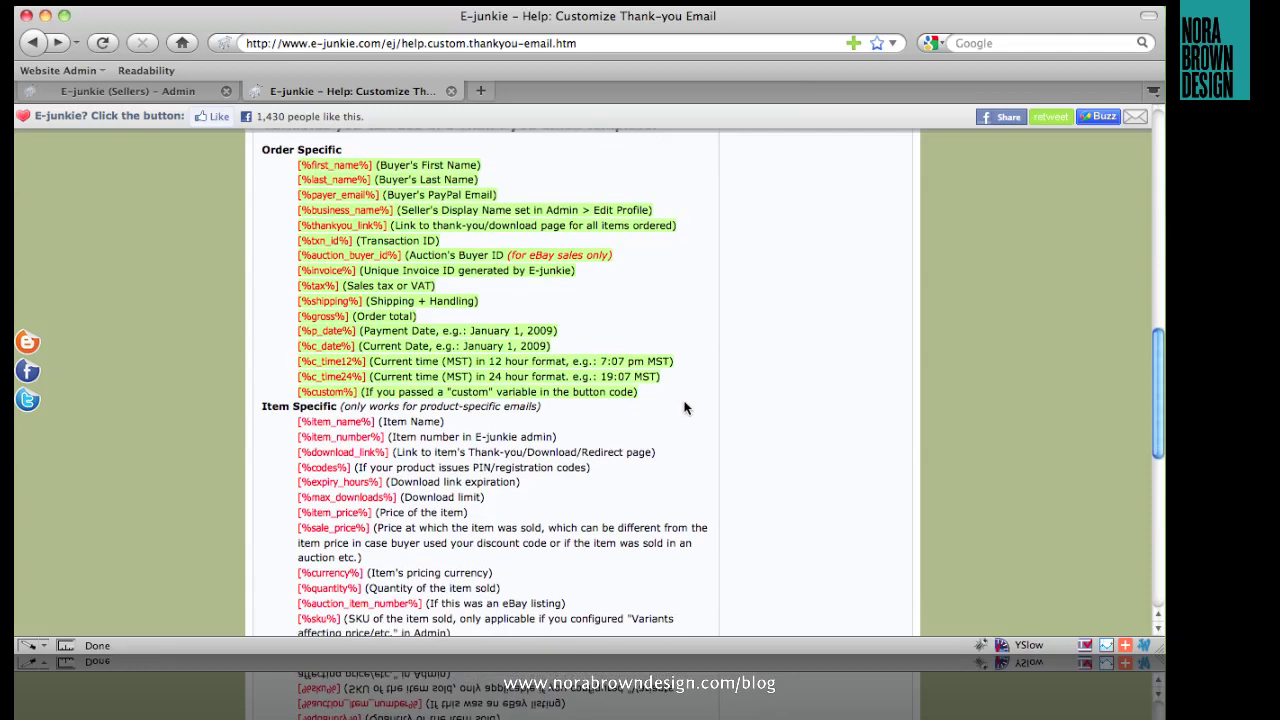
{"action": "scroll", "coordinate": [683, 406], "scroll_direction": "down", "scroll_amount": 3}
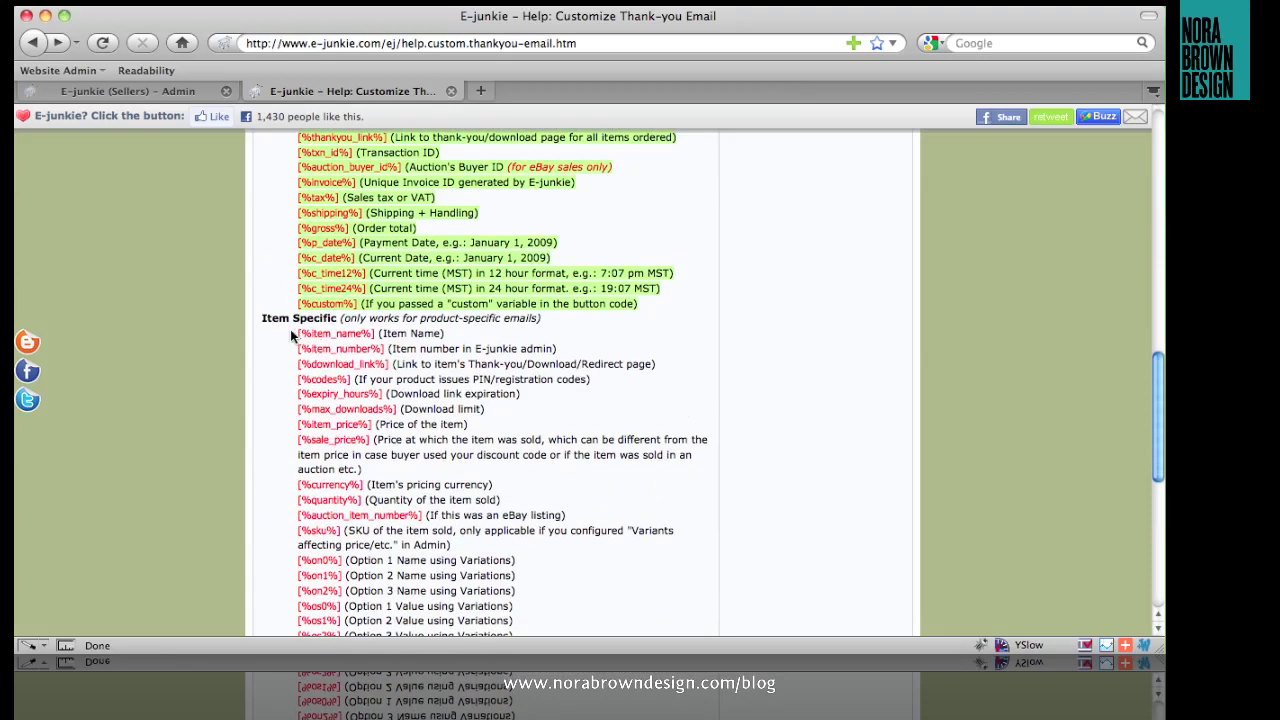
{"action": "left_click_drag", "start_coordinate": [290, 329], "coordinate": [590, 459]}
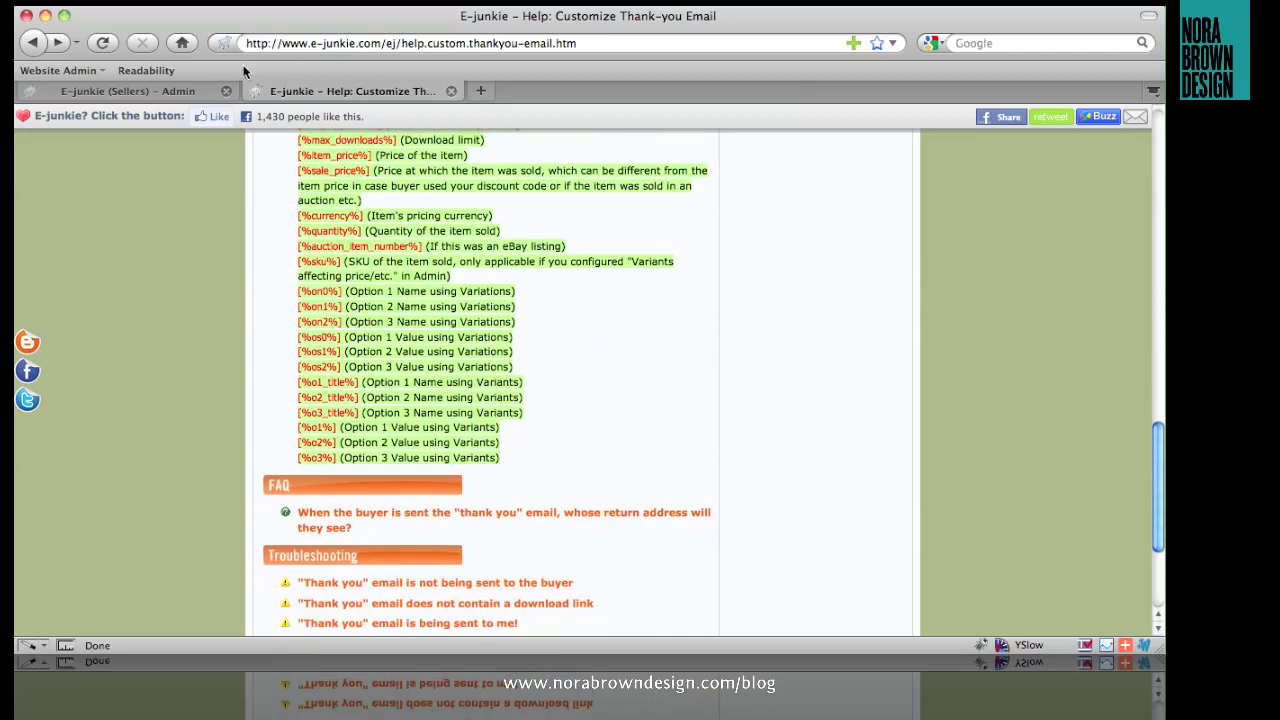
Return to the product configuration and advance through More Options to the thank-you/product download page customization
{"action": "left_click", "coordinate": [137, 91]}
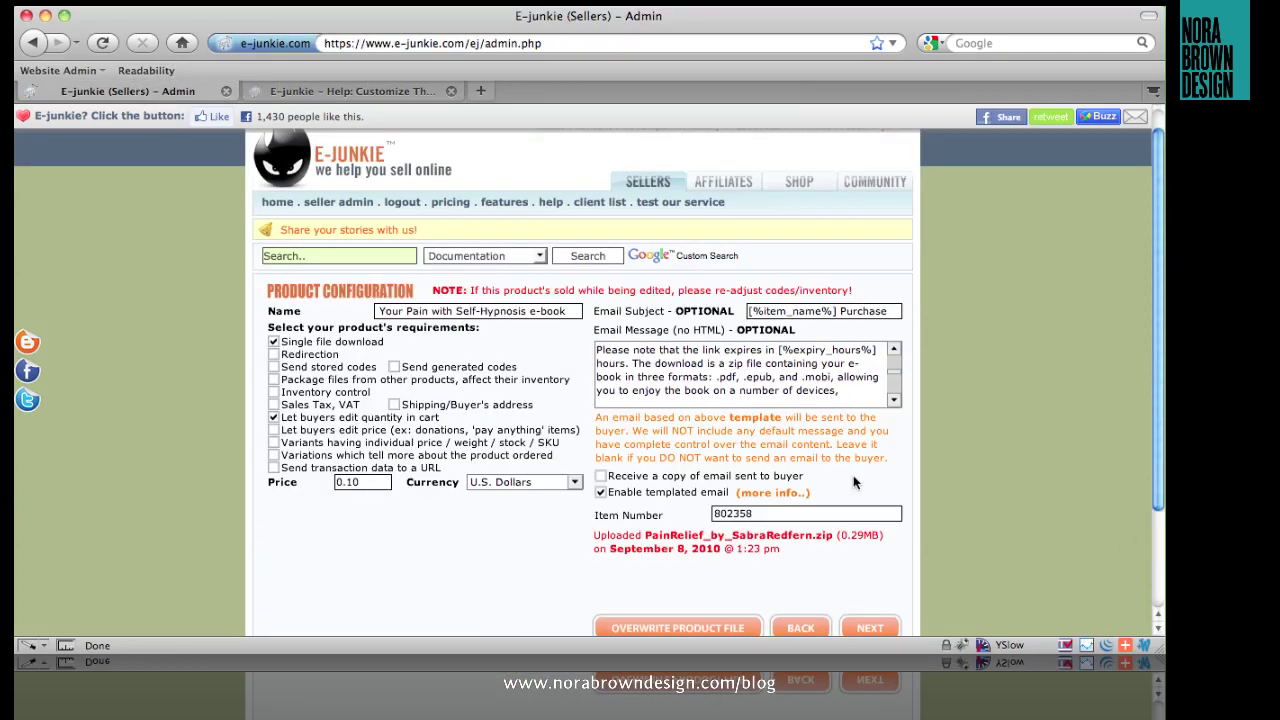
{"action": "scroll", "coordinate": [853, 475], "scroll_direction": "down", "scroll_amount": 2}
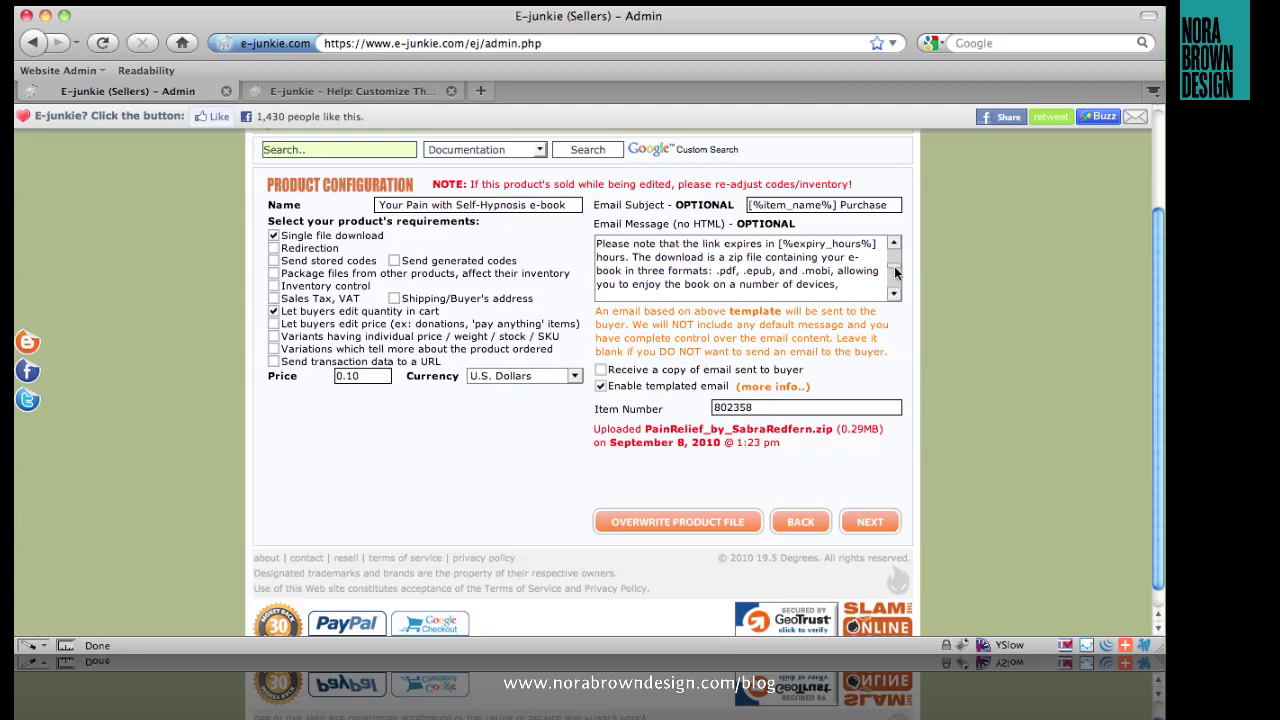
{"action": "scroll", "coordinate": [895, 285], "scroll_direction": "down", "scroll_amount": 4}
{"action": "left_click_drag", "start_coordinate": [895, 285], "coordinate": [896, 255]}
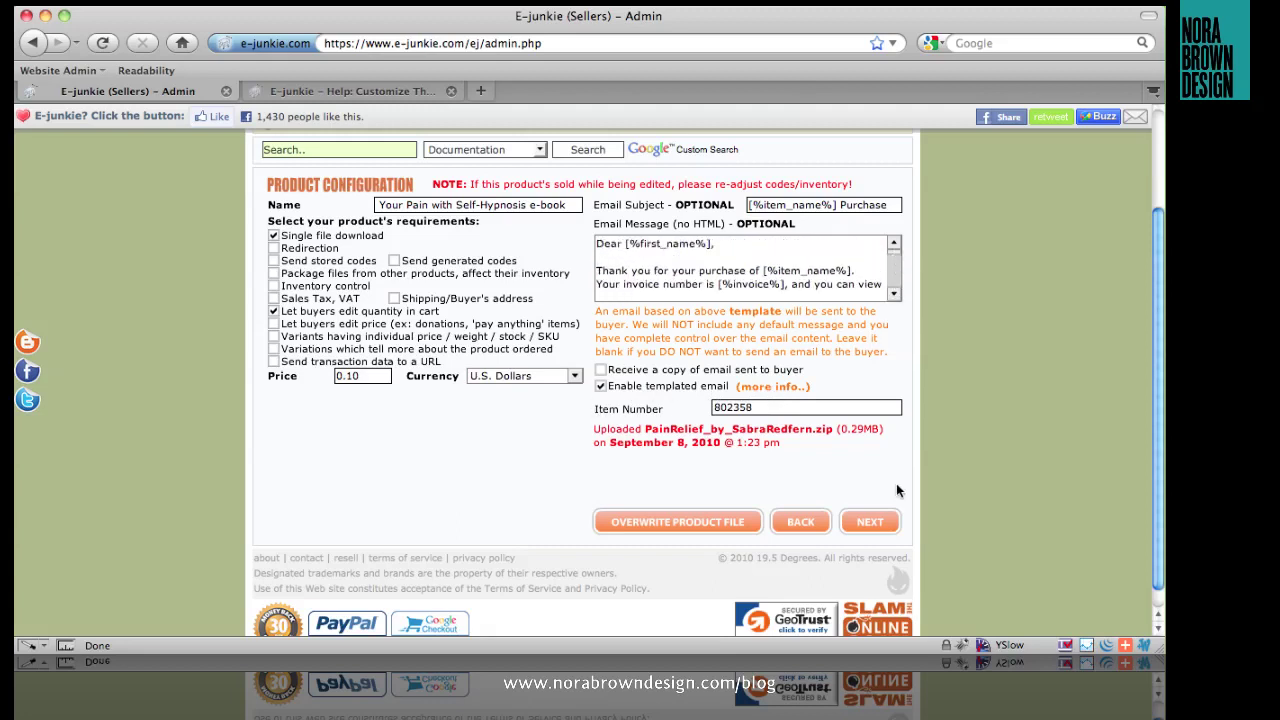
{"action": "left_click", "coordinate": [876, 523]}
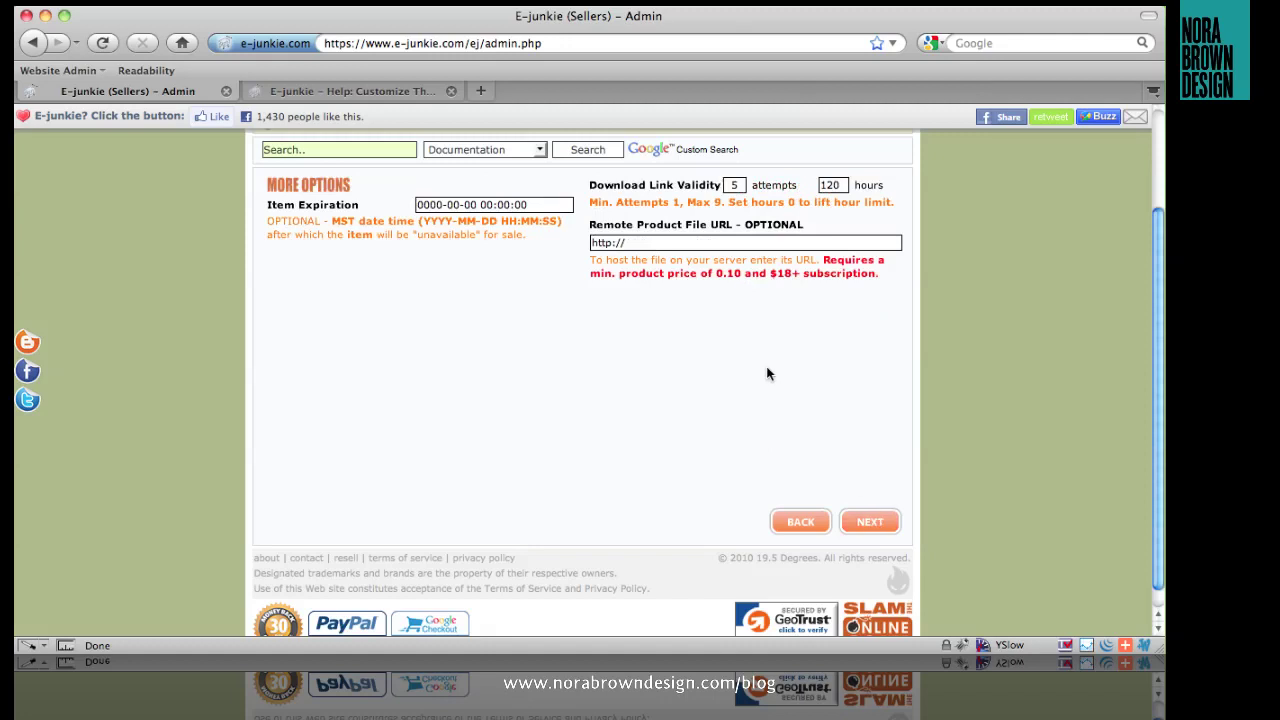
{"action": "left_click", "coordinate": [870, 524]}
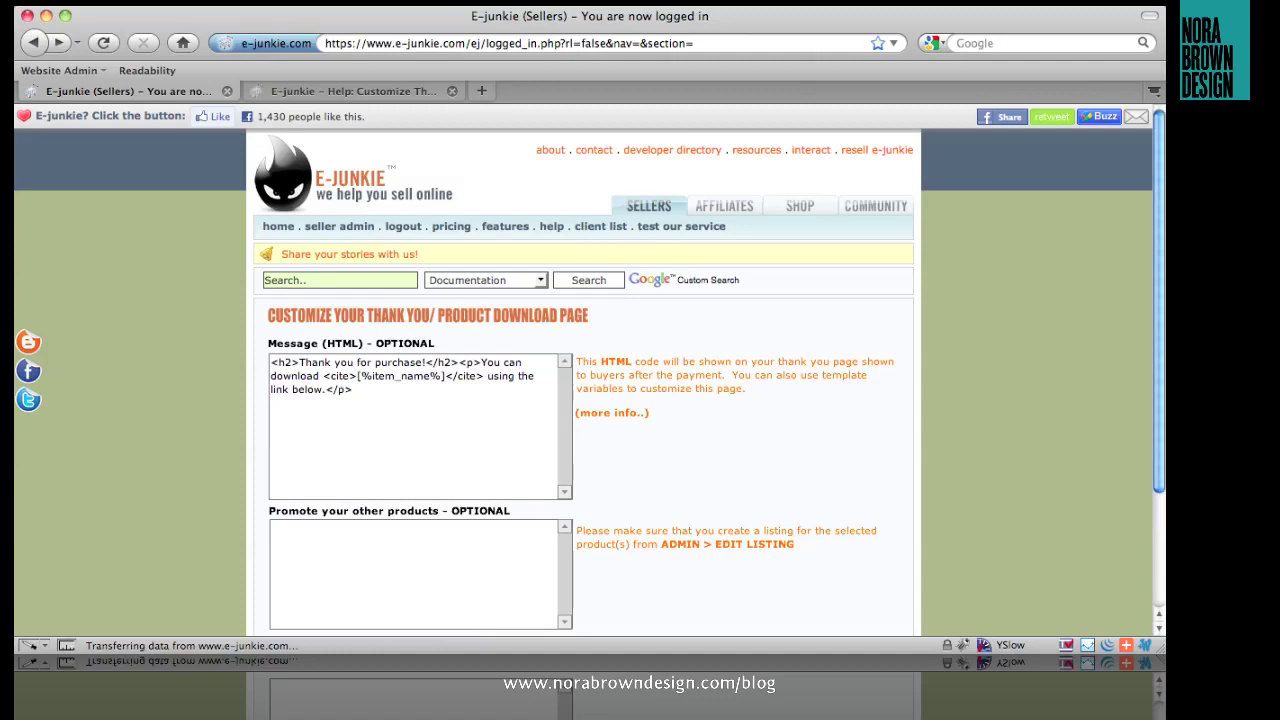
Review the HTML message and its [%item_name%] variable for the thank-you/download page and submit the product settings
{"action": "left_click_drag", "start_coordinate": [459, 362], "coordinate": [257, 367]}
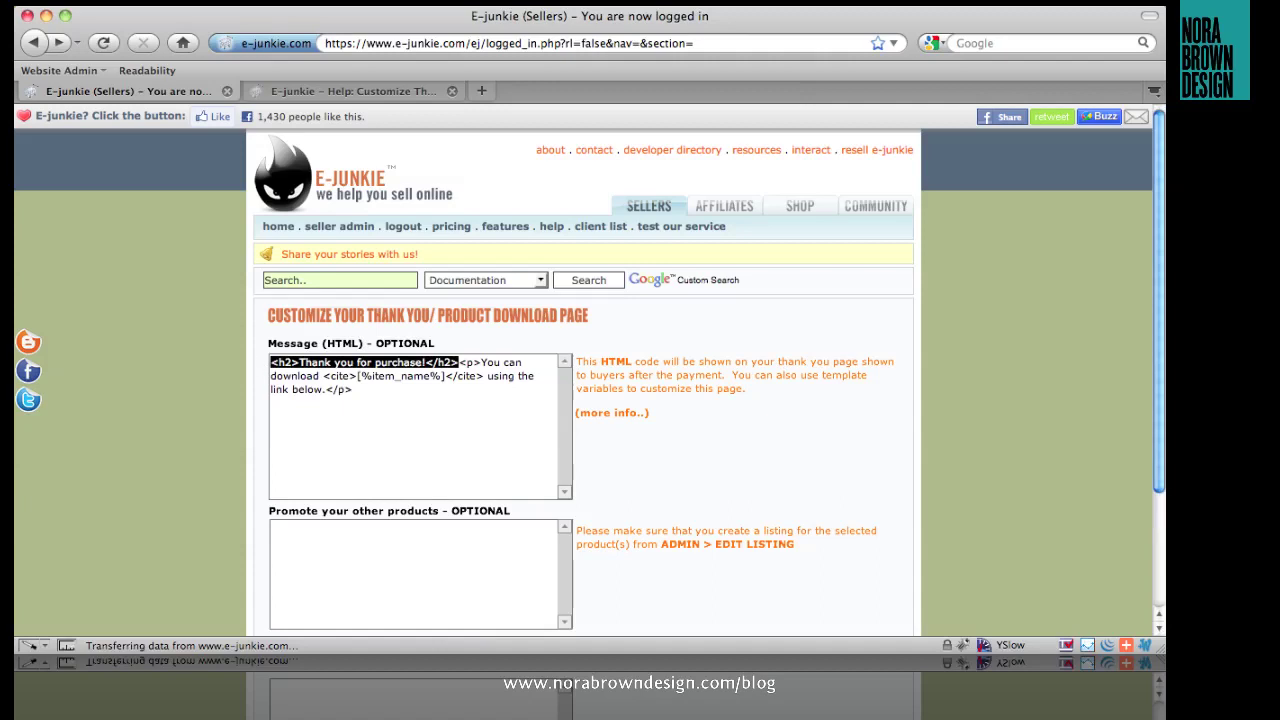
{"action": "left_click_drag", "start_coordinate": [444, 376], "coordinate": [357, 376]}
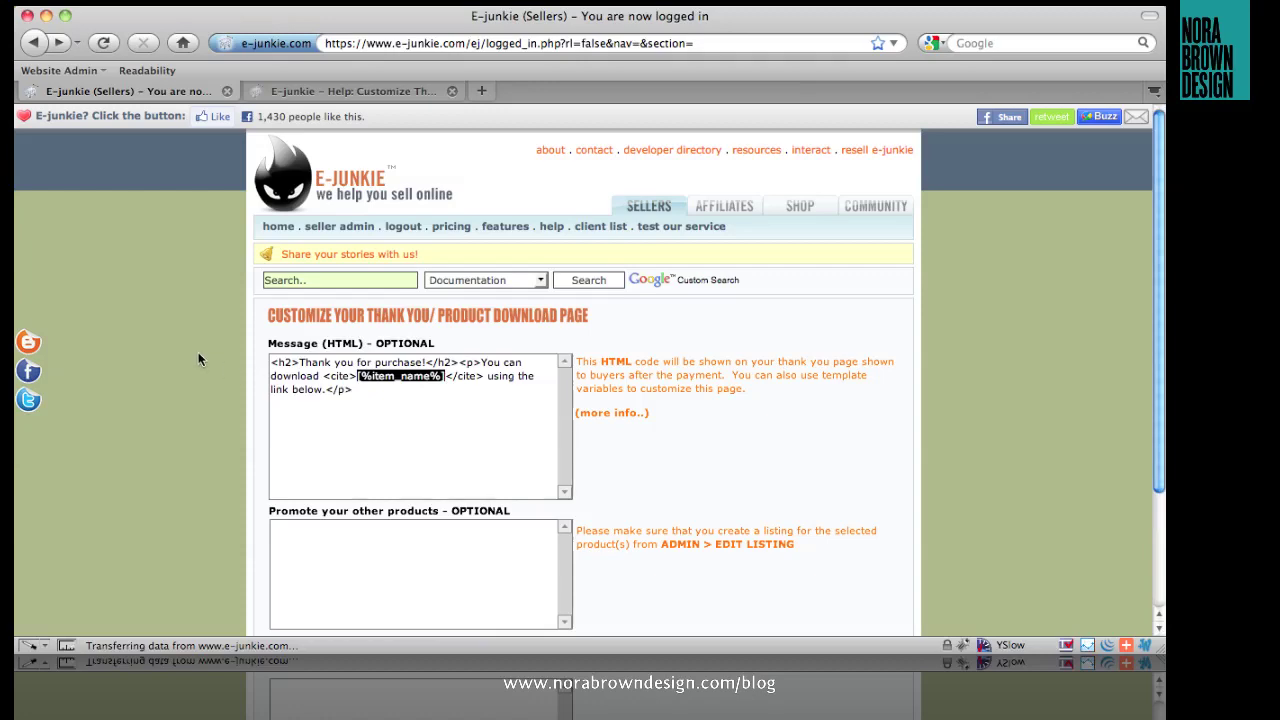
{"action": "scroll", "coordinate": [198, 359], "scroll_direction": "down", "scroll_amount": 2}
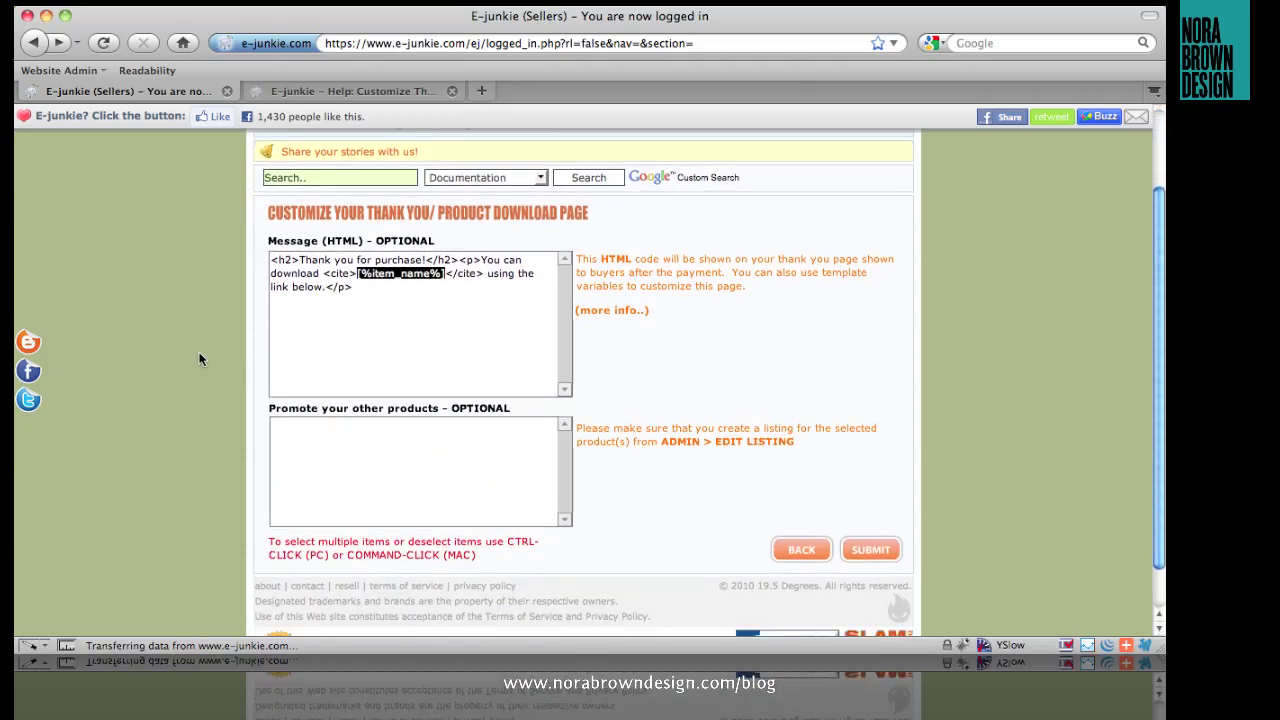
{"action": "scroll", "coordinate": [199, 359], "scroll_direction": "down", "scroll_amount": 1}
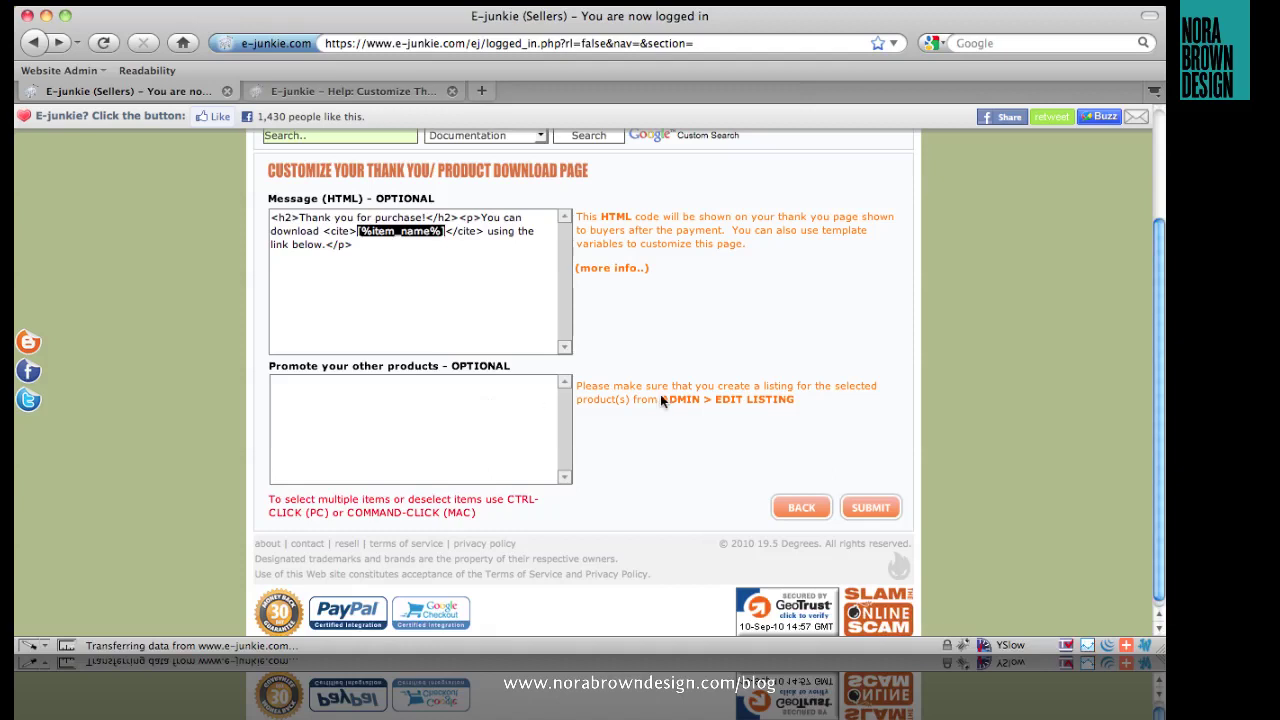
{"action": "left_click", "coordinate": [869, 510]}
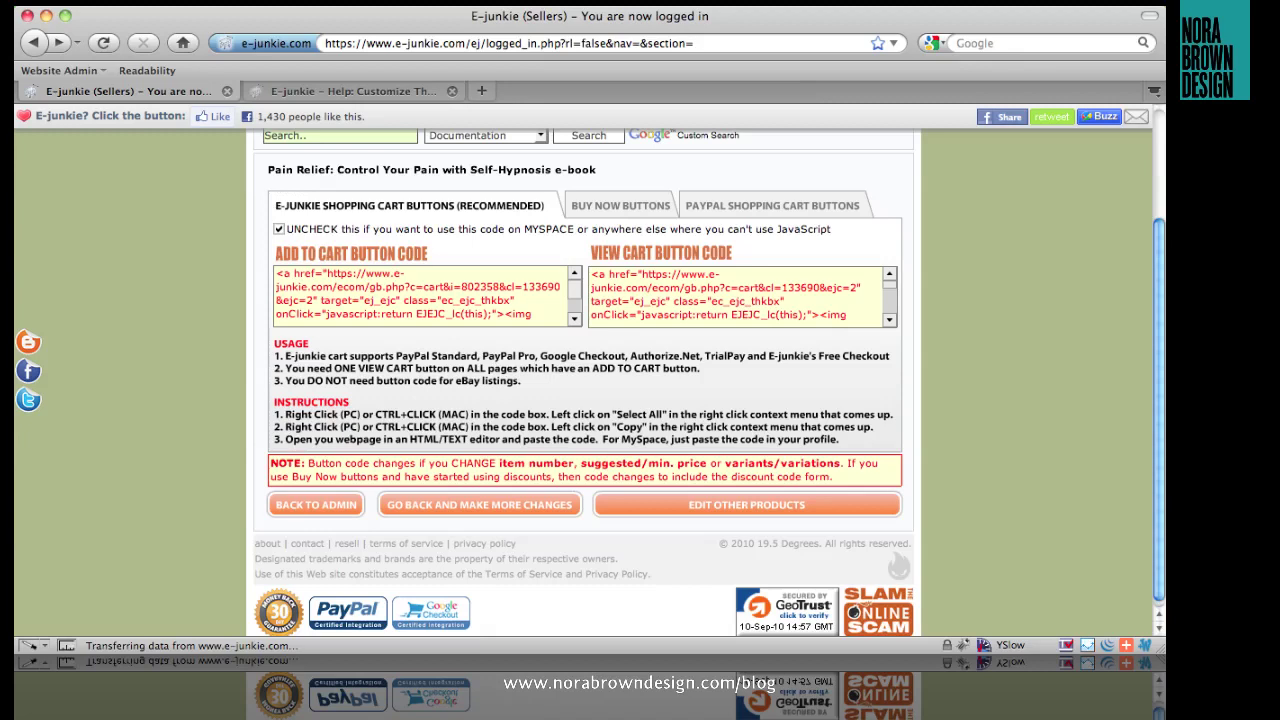
Copy the entire Add to Cart button code for the E-junkie shopping cart
{"action": "left_click_drag", "start_coordinate": [277, 273], "coordinate": [552, 318]}
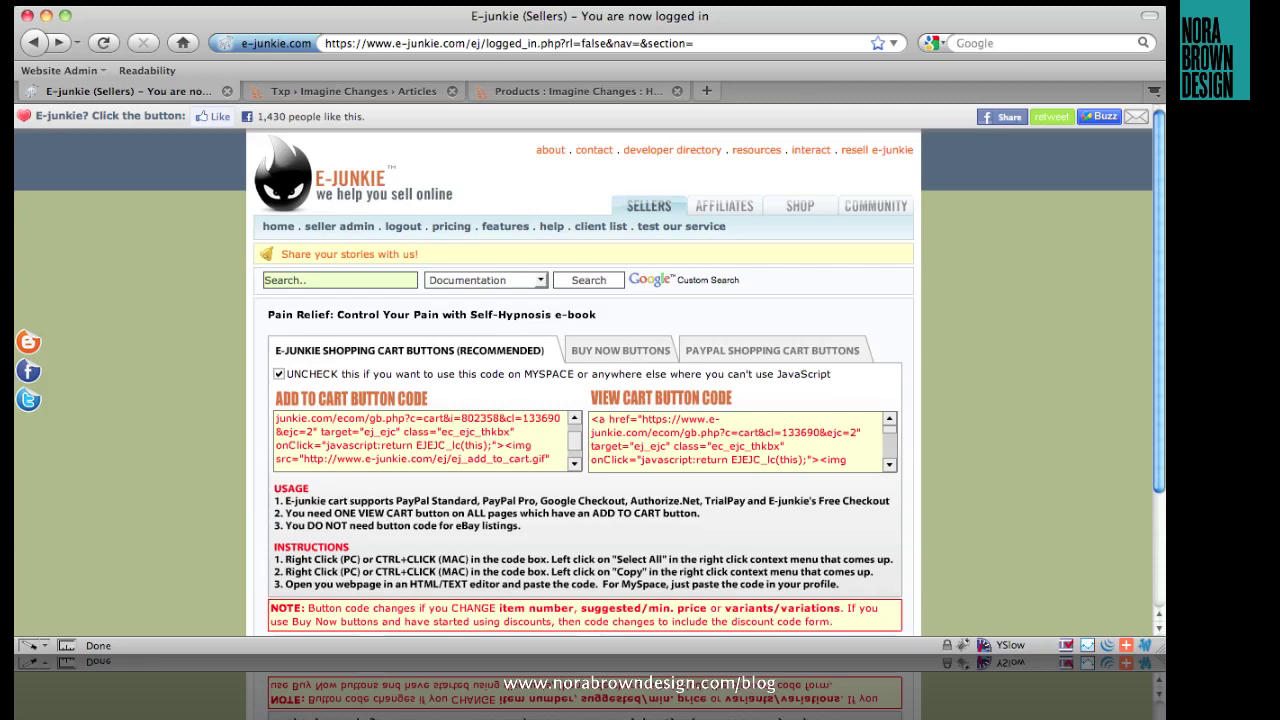
{"action": "right_click", "coordinate": [328, 434]}
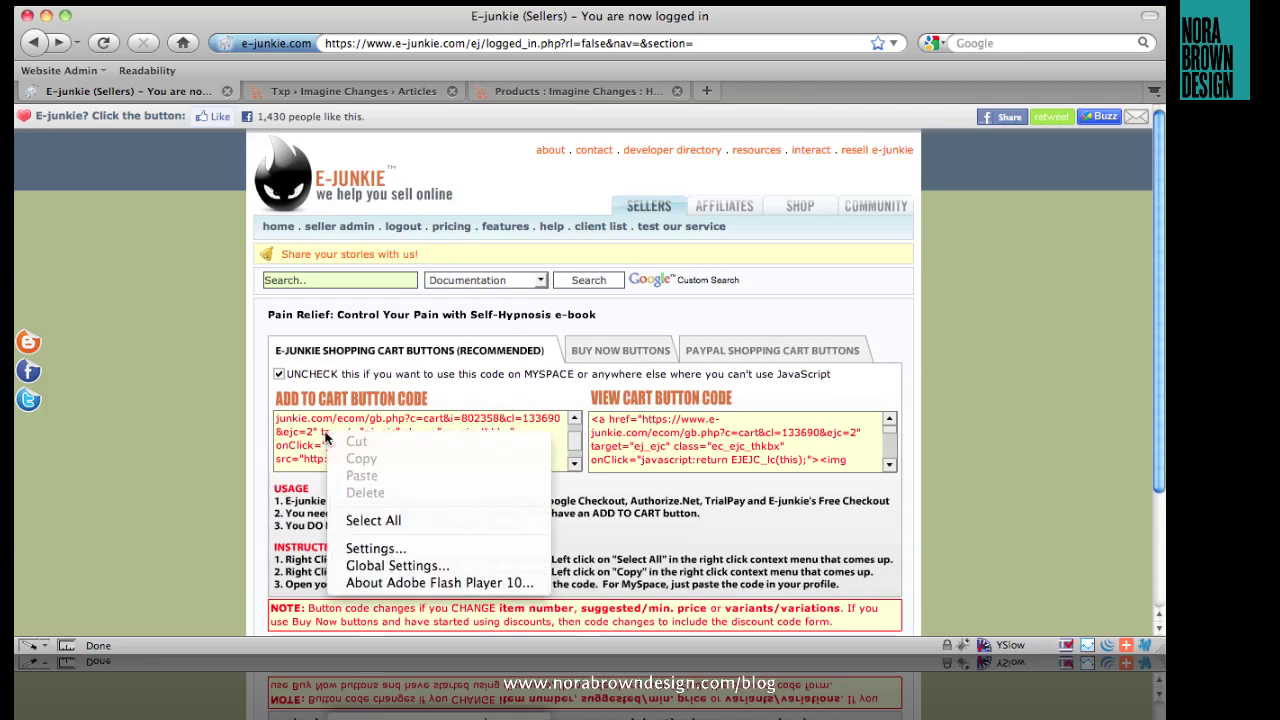
{"action": "left_click", "coordinate": [376, 521]}
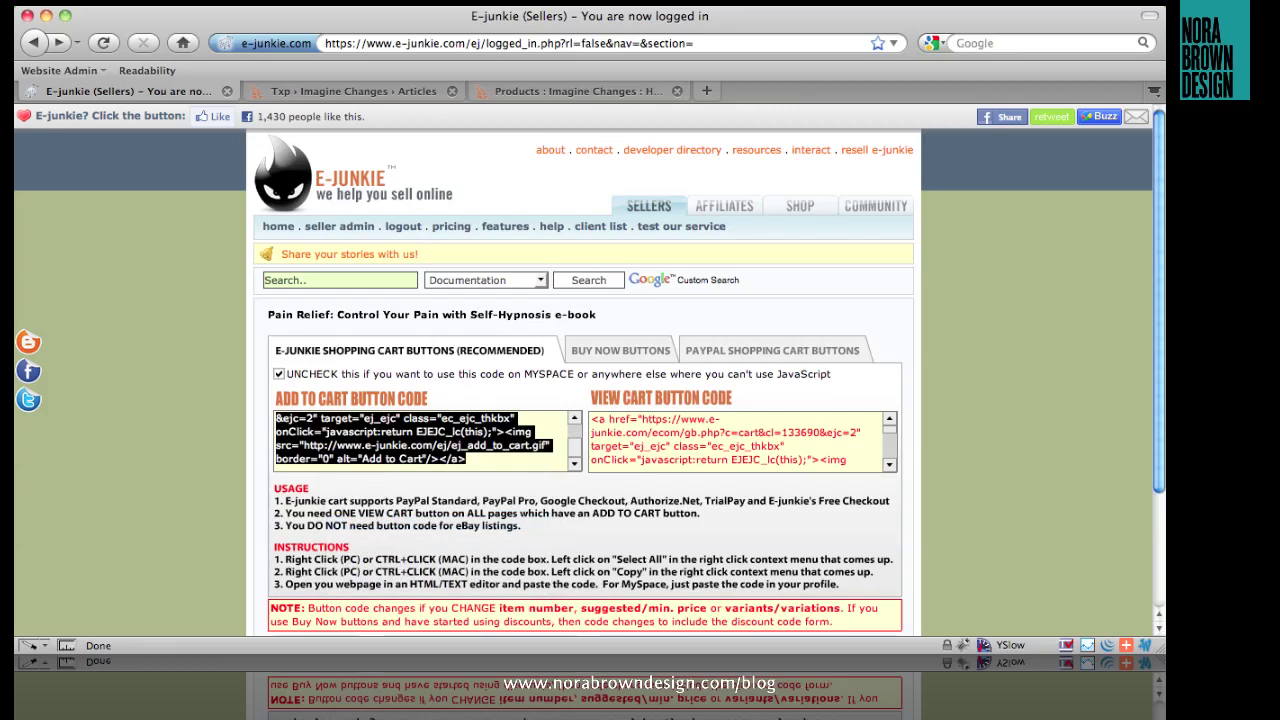
{"action": "right_click", "coordinate": [340, 426]}
{"action": "left_click", "coordinate": [378, 456]}
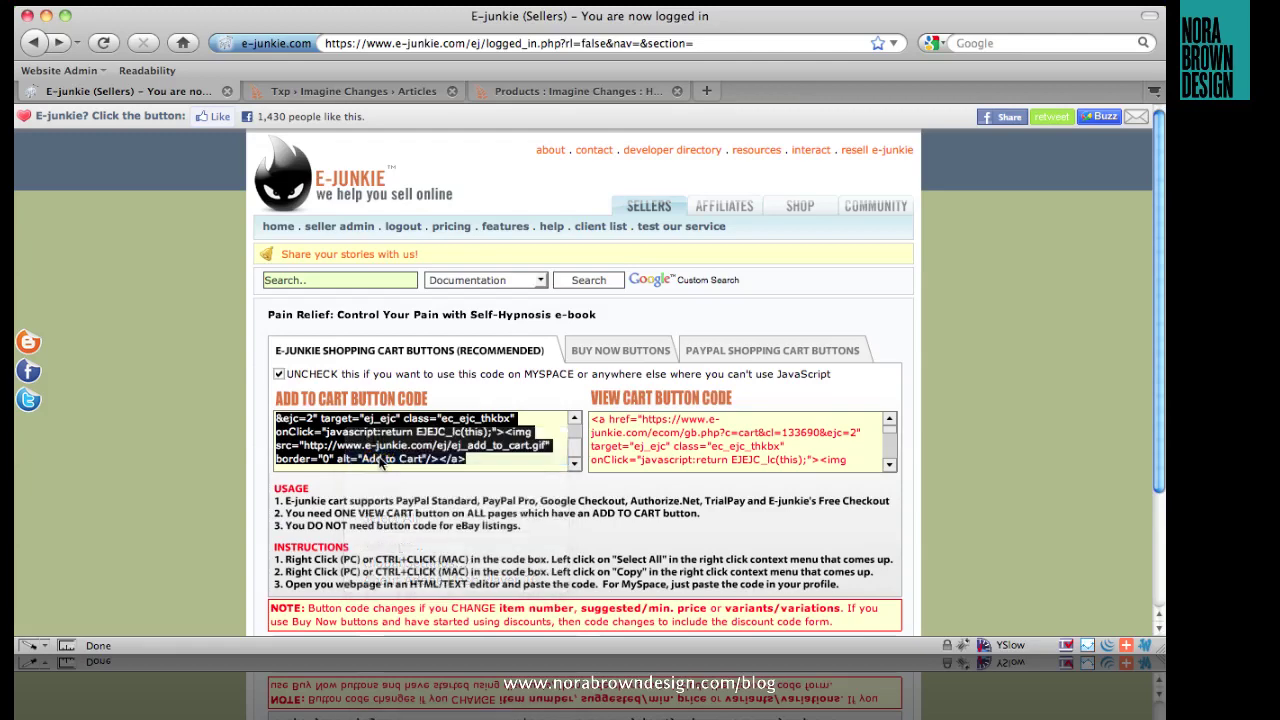
Switch to Textpattern, open the article "Pain Relief: Control Your Pain with Self-Hypnosis" and highlight the Add to Cart button code in its body
{"action": "left_click", "coordinate": [366, 92]}
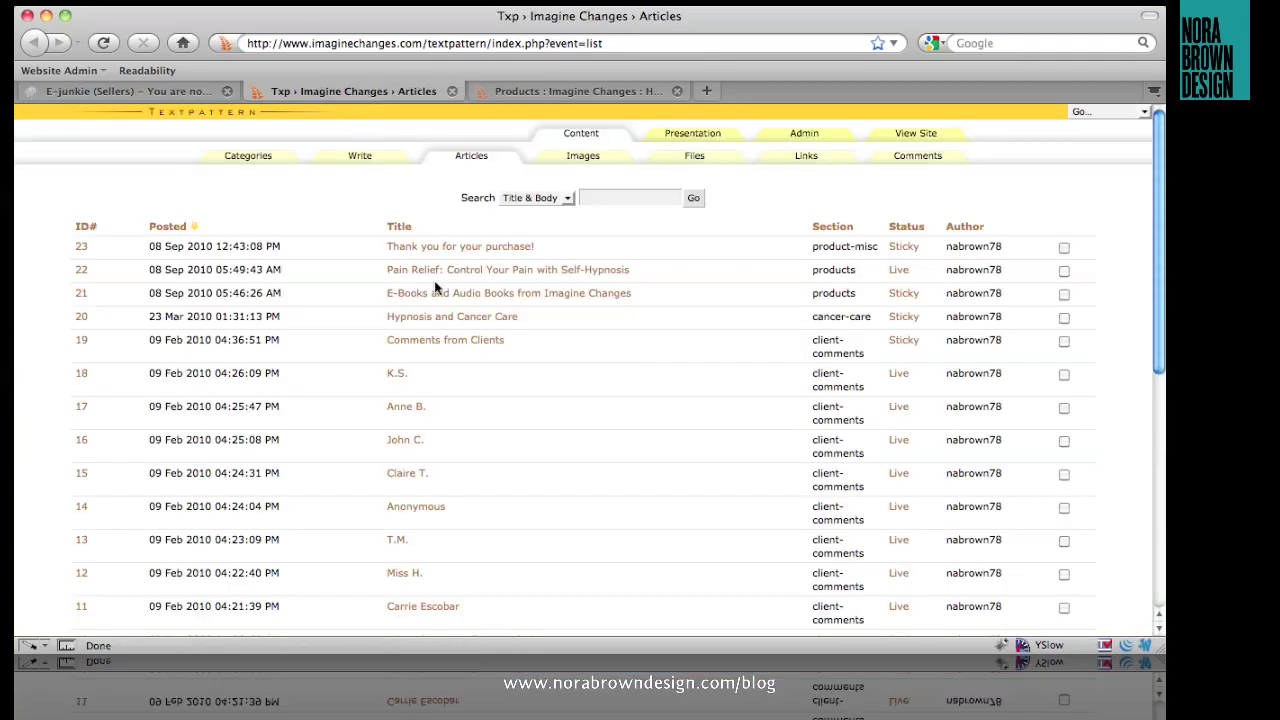
{"action": "left_click", "coordinate": [493, 270]}
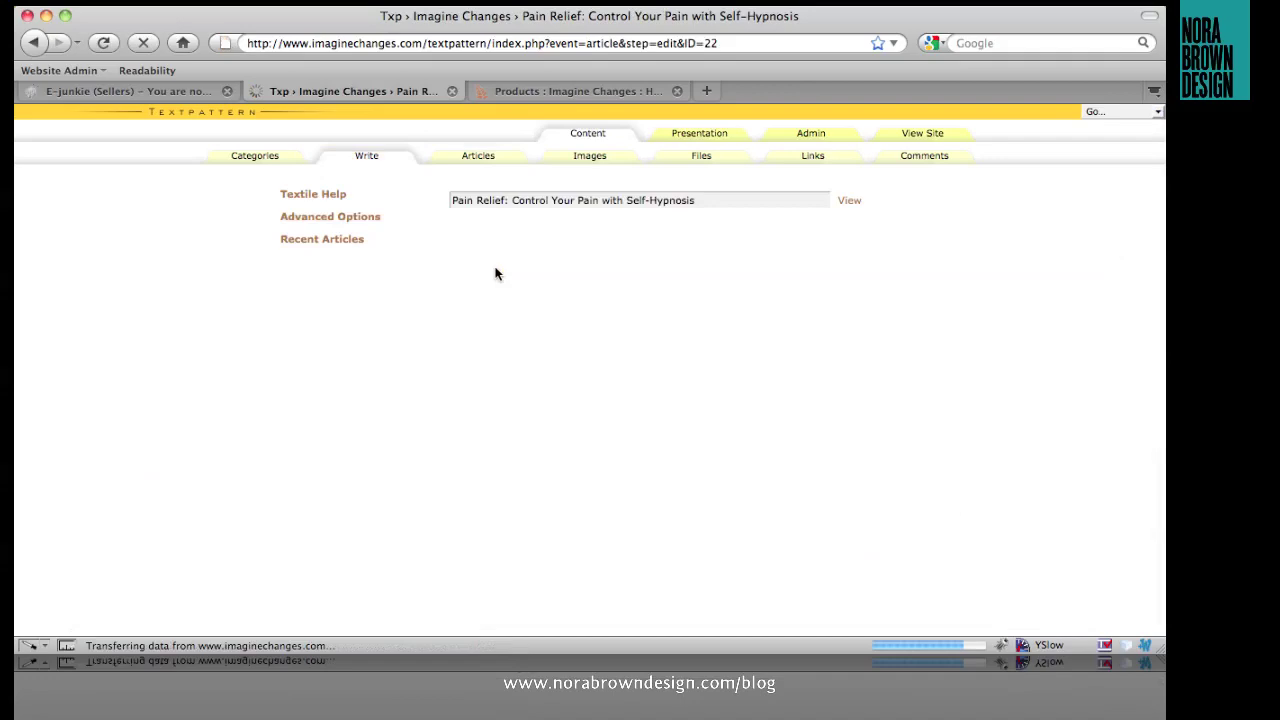
{"action": "scroll", "coordinate": [580, 310], "scroll_direction": "down", "scroll_amount": 3}
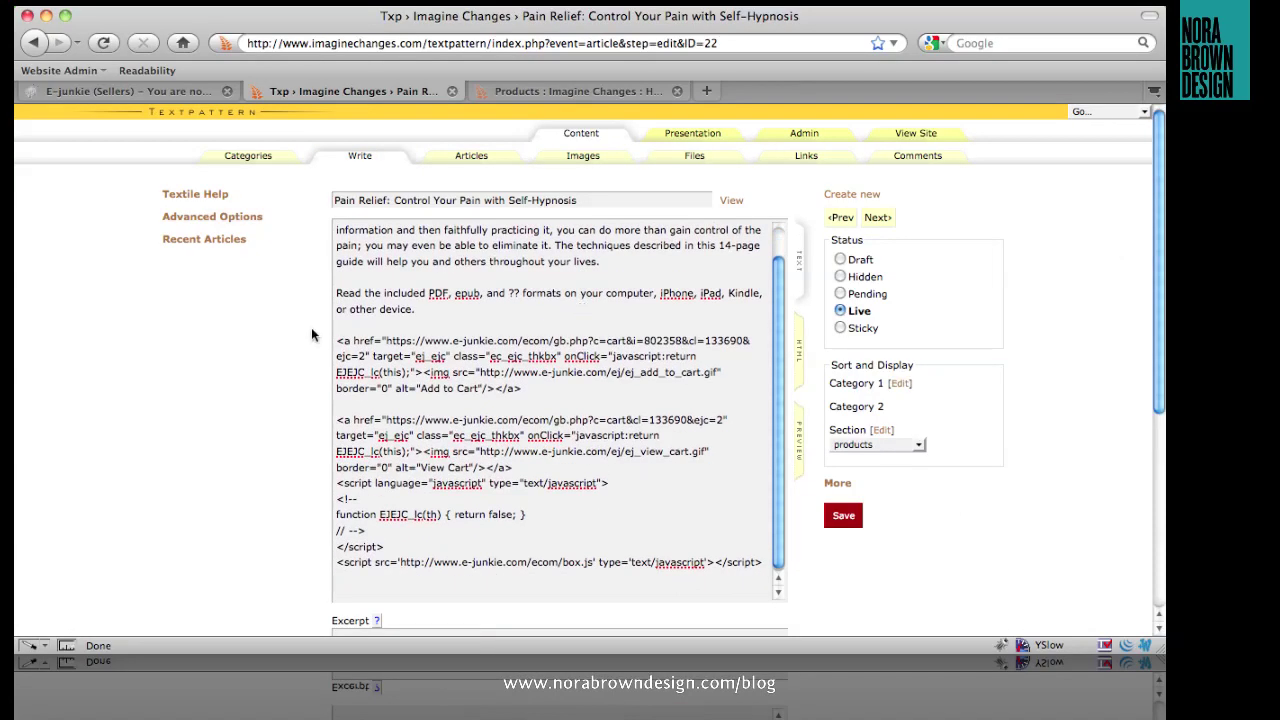
{"action": "left_click_drag", "start_coordinate": [521, 389], "coordinate": [317, 343]}
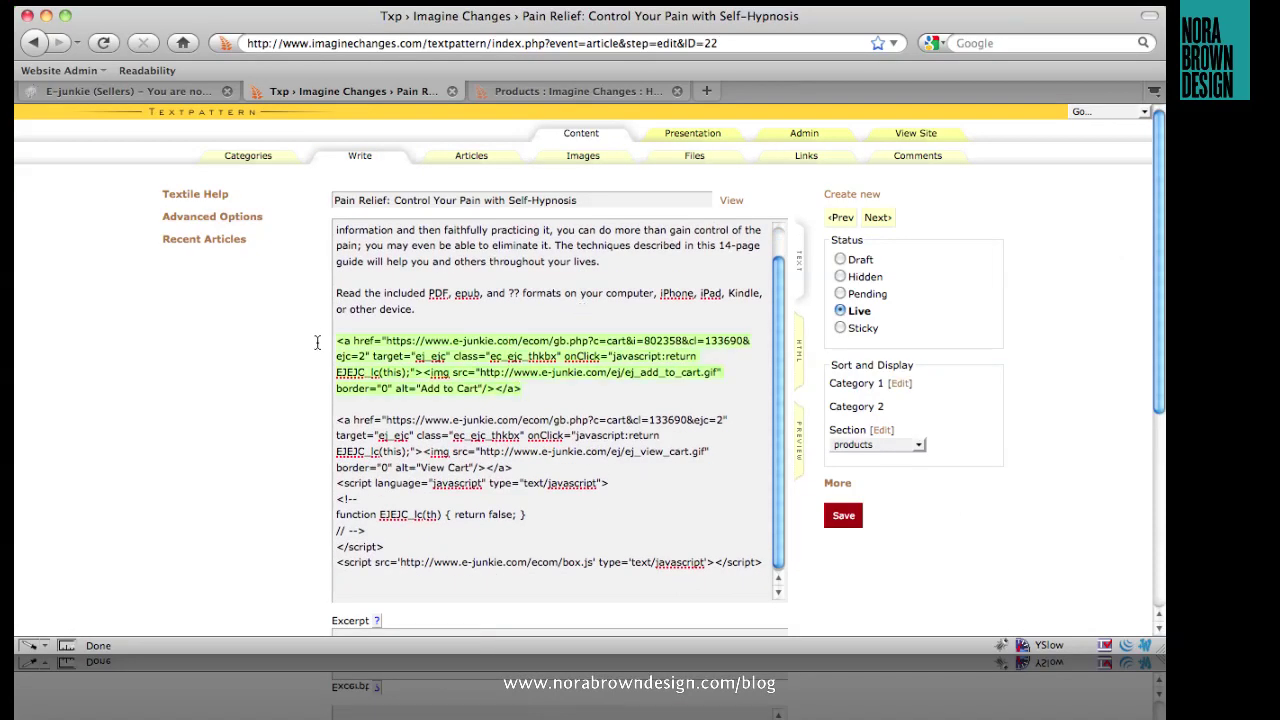
{"action": "key", "text": "Right"}
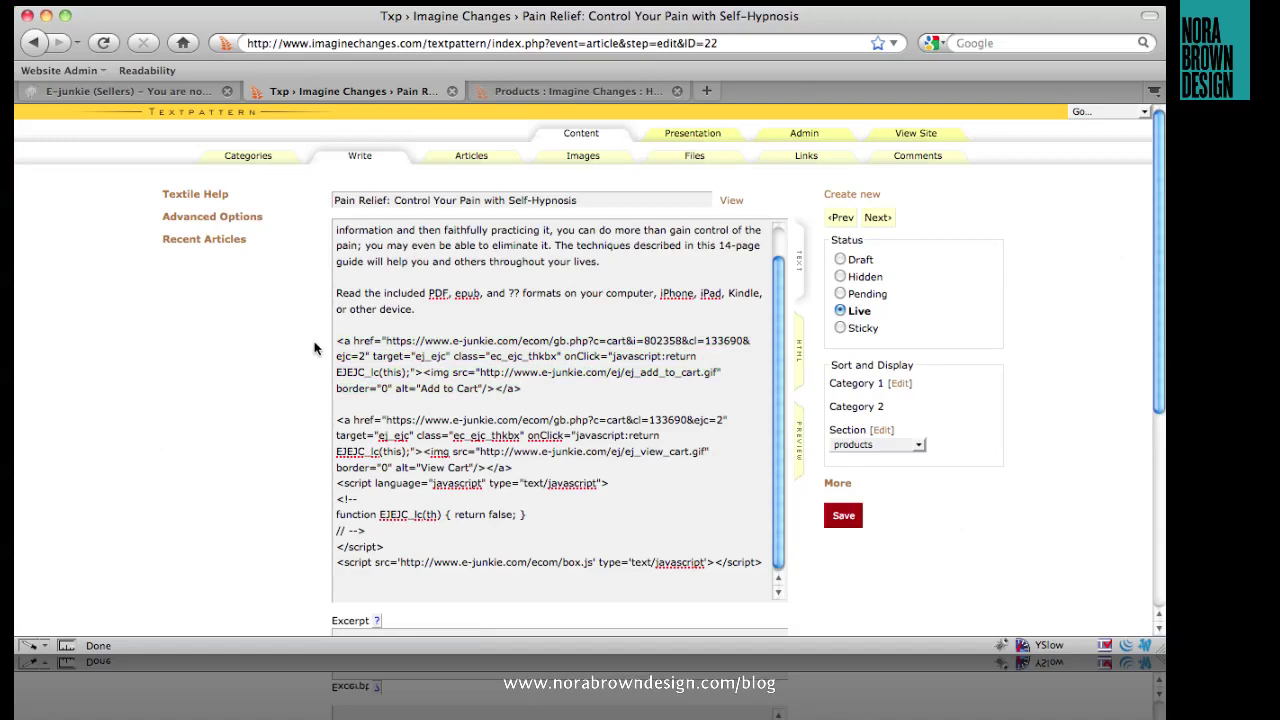
Return to E-junkie and copy the entire View Cart button code for the shopping cart
{"action": "left_click", "coordinate": [192, 89]}
{"action": "right_click", "coordinate": [686, 432]}
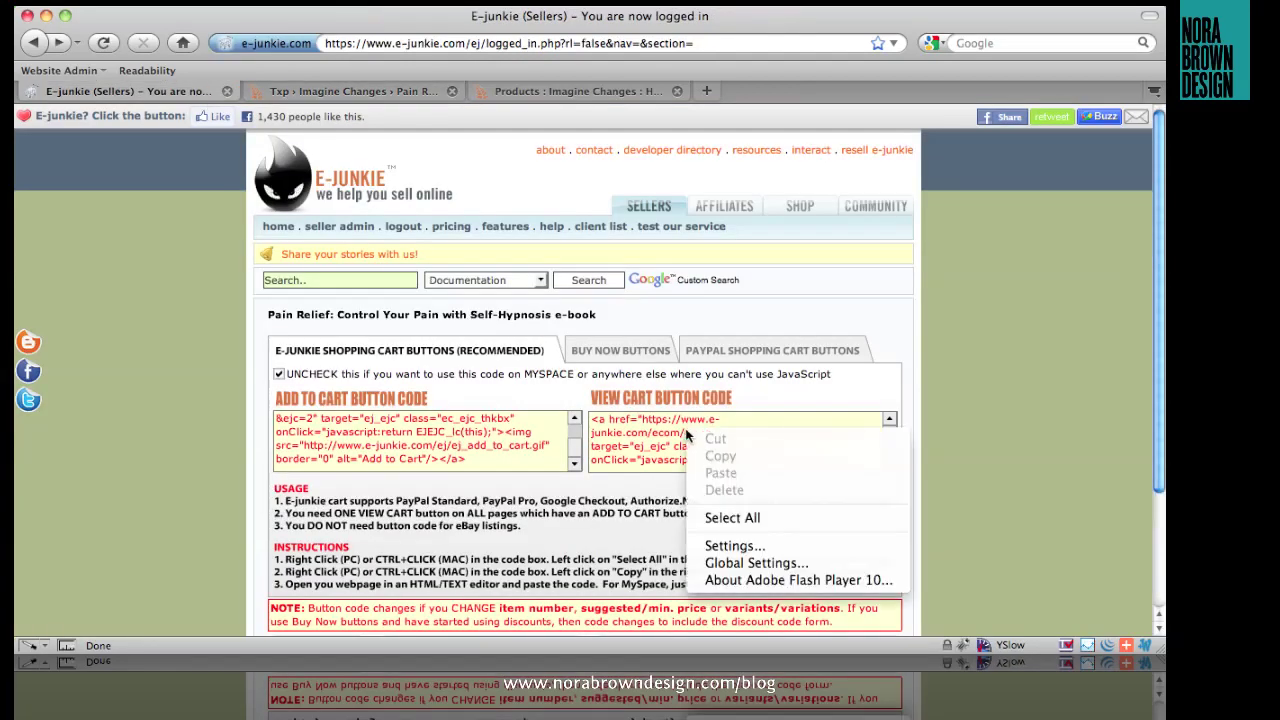
{"action": "left_click", "coordinate": [722, 518]}
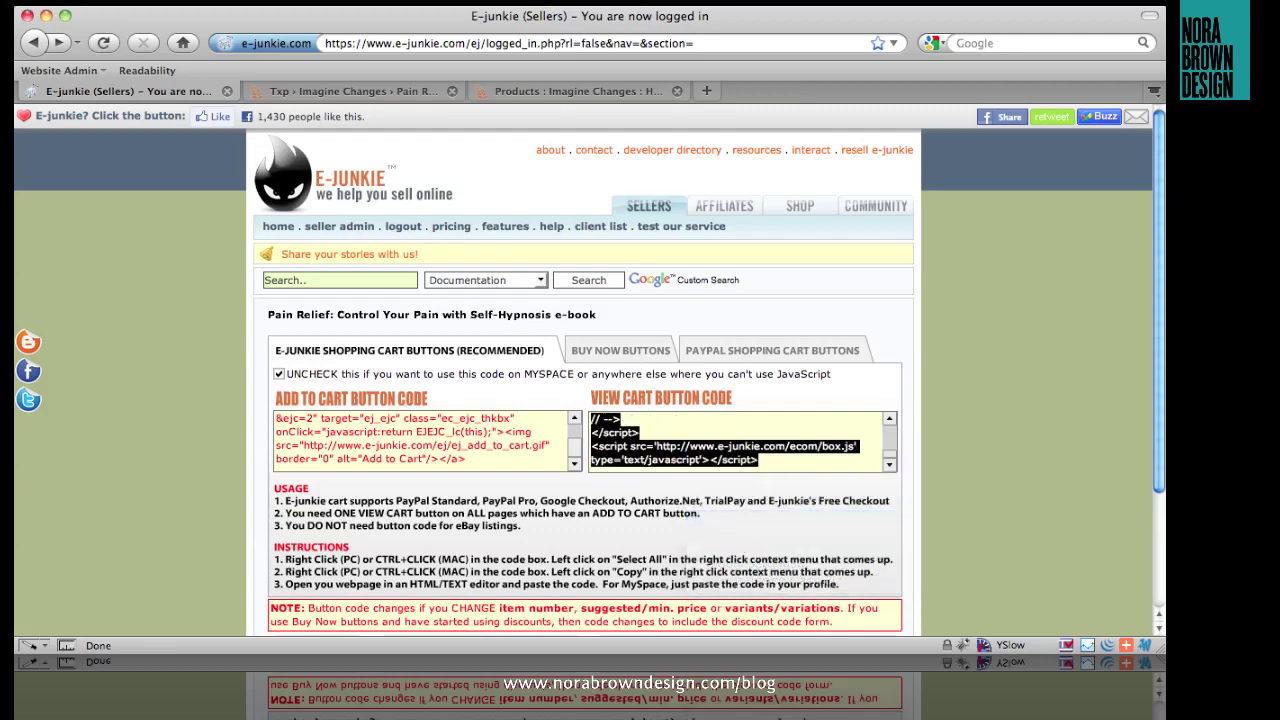
{"action": "right_click", "coordinate": [671, 435]}
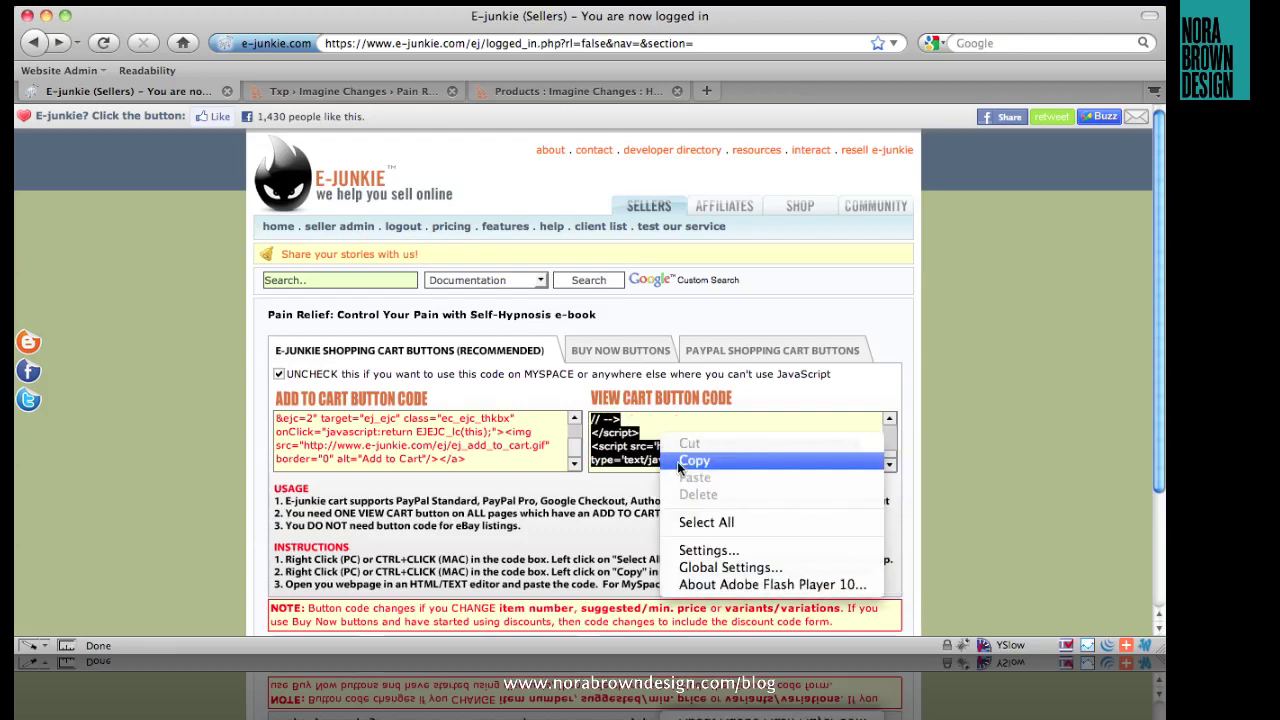
{"action": "left_click", "coordinate": [694, 461]}
Select the full View Cart code block, including its scripts, in the Textpattern article body and save the article
{"action": "left_click", "coordinate": [352, 93]}
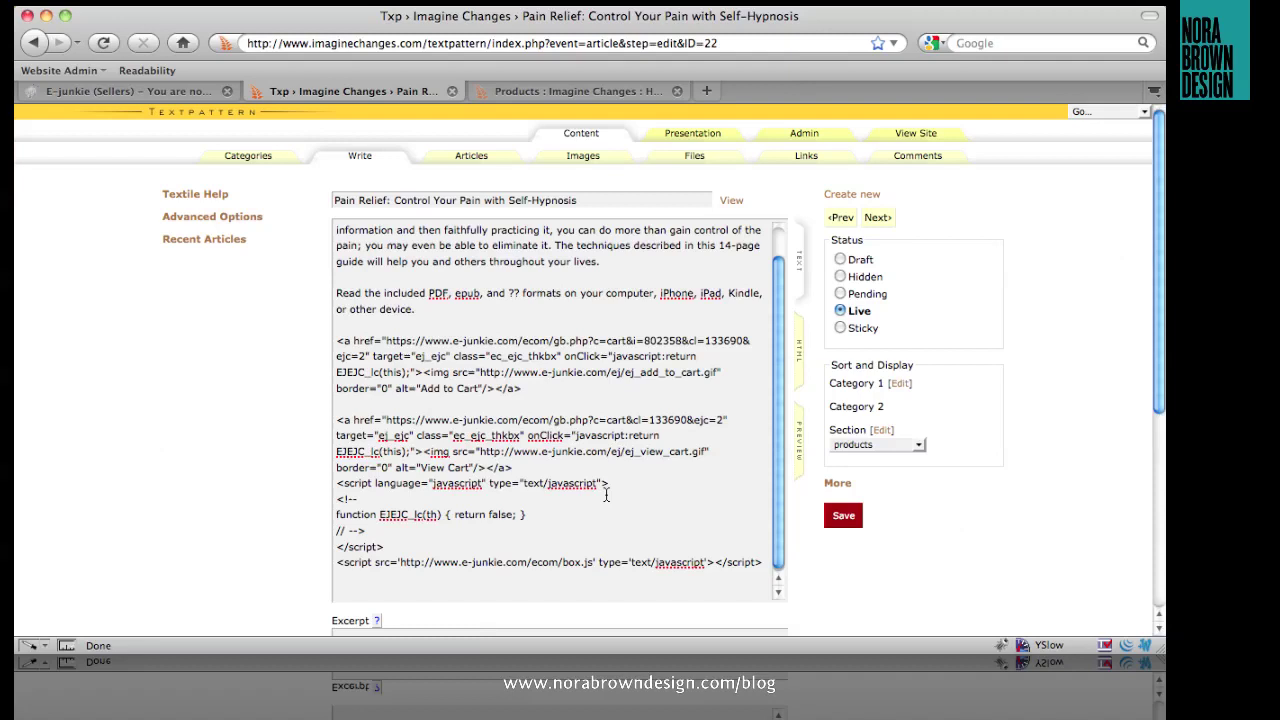
{"action": "left_click_drag", "start_coordinate": [606, 492], "coordinate": [314, 421]}
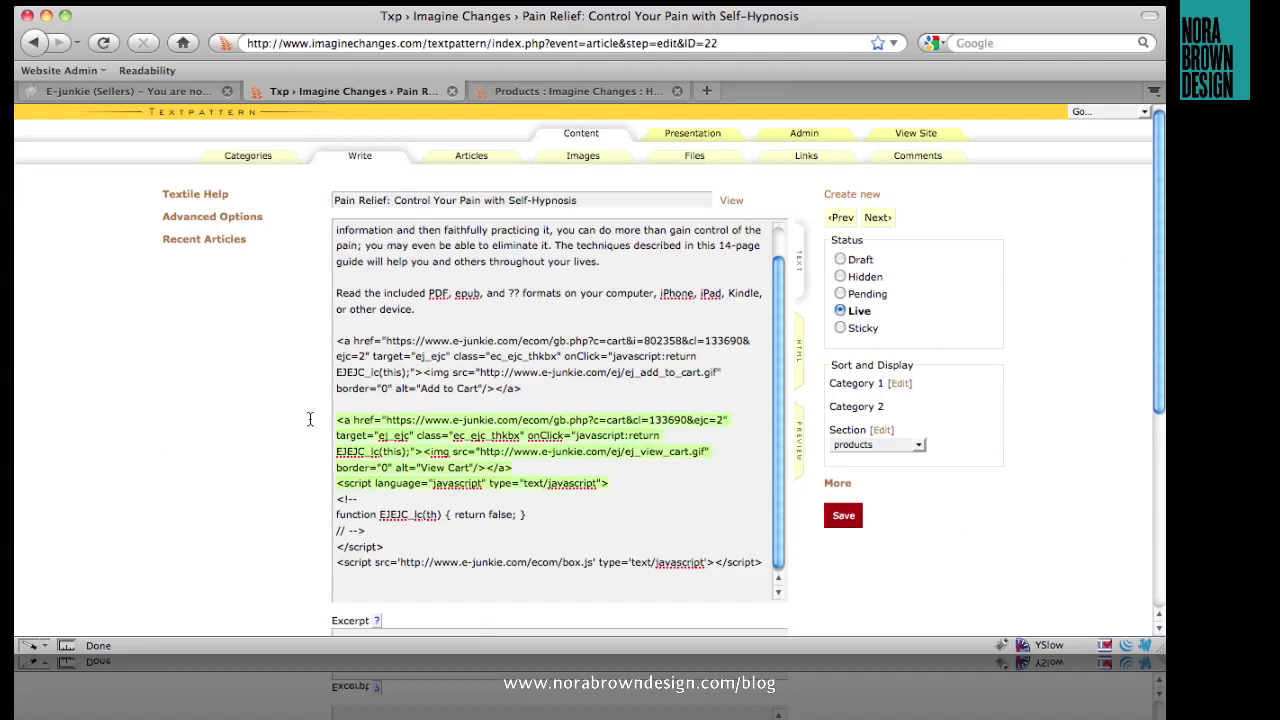
{"action": "left_click", "coordinate": [764, 562], "text": "shift"}
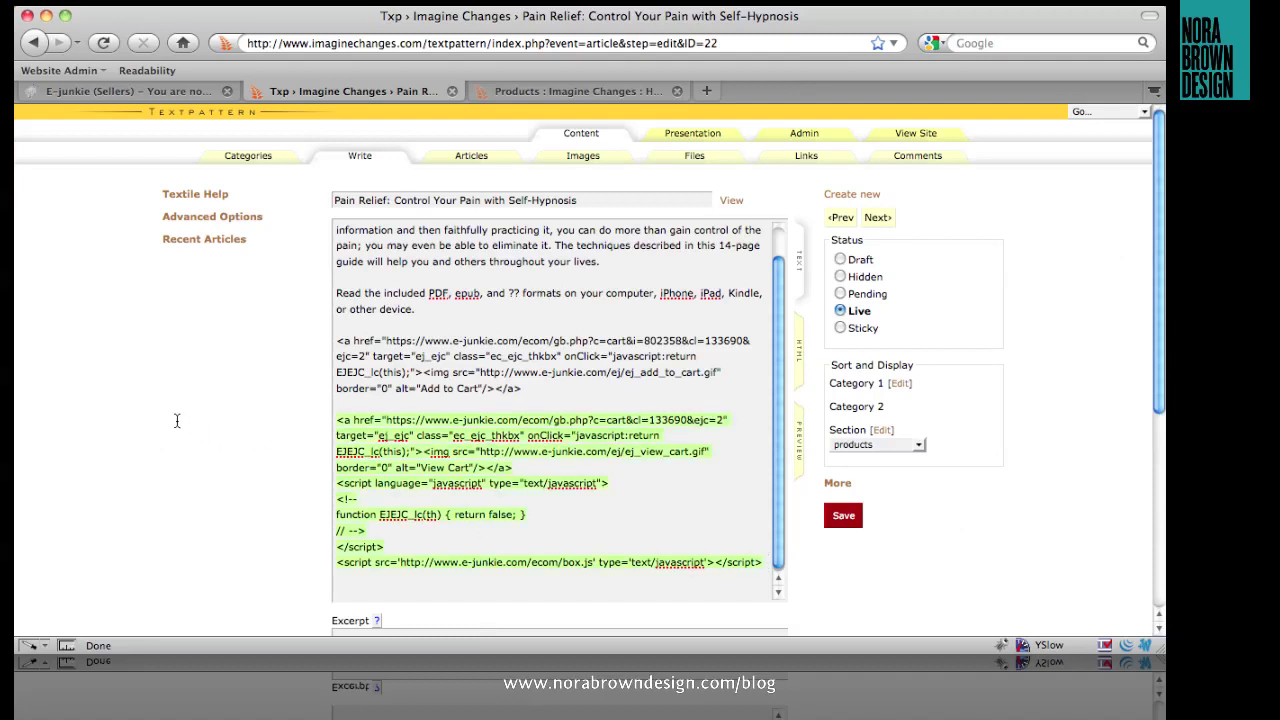
{"action": "left_click", "coordinate": [845, 515]}
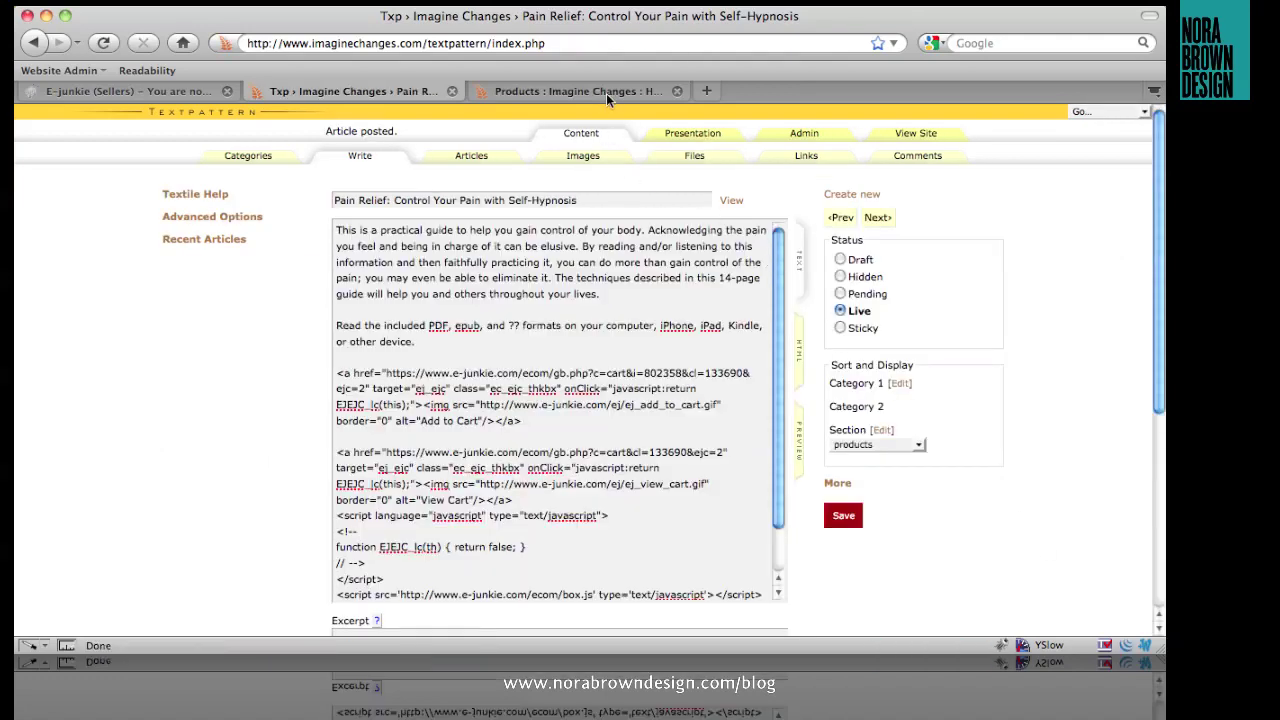
Check the Add to Cart and View Cart buttons below the Pain Relief e-book on the Imagine Changes products page
{"action": "left_click", "coordinate": [606, 93]}
{"action": "scroll", "coordinate": [576, 337], "scroll_direction": "down", "scroll_amount": 3}
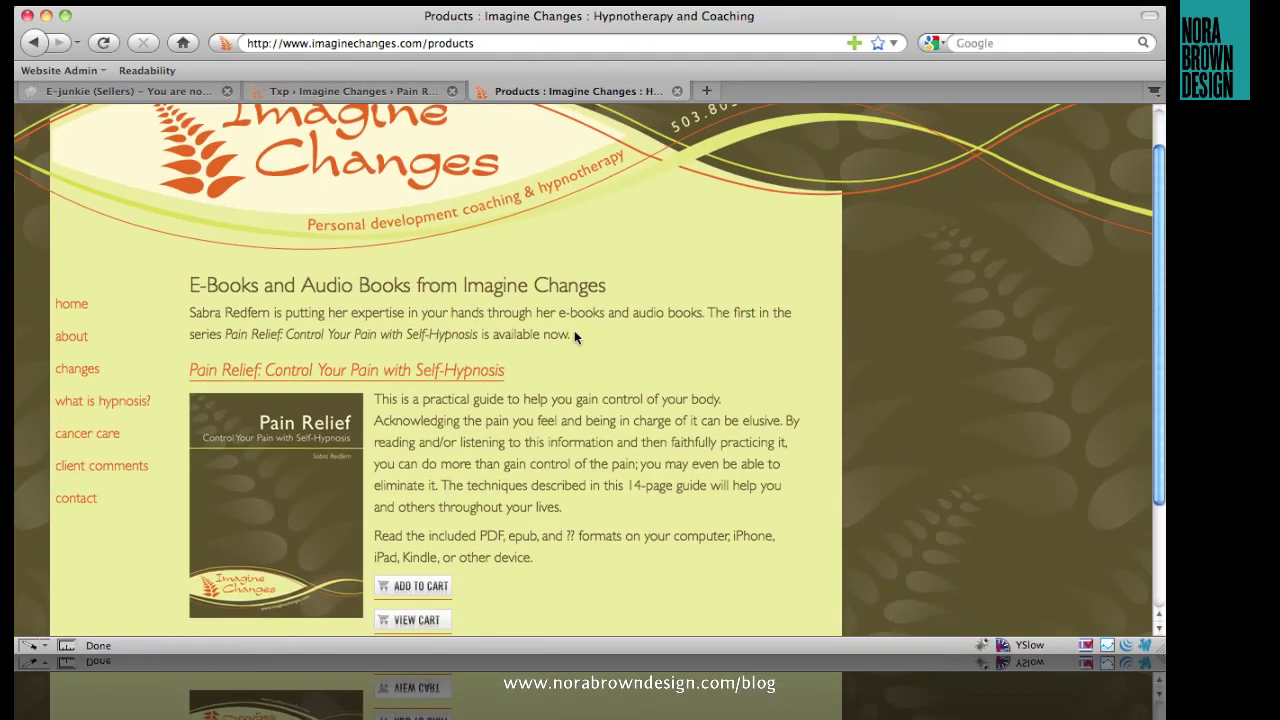
{"action": "scroll", "coordinate": [575, 337], "scroll_direction": "down", "scroll_amount": 2}
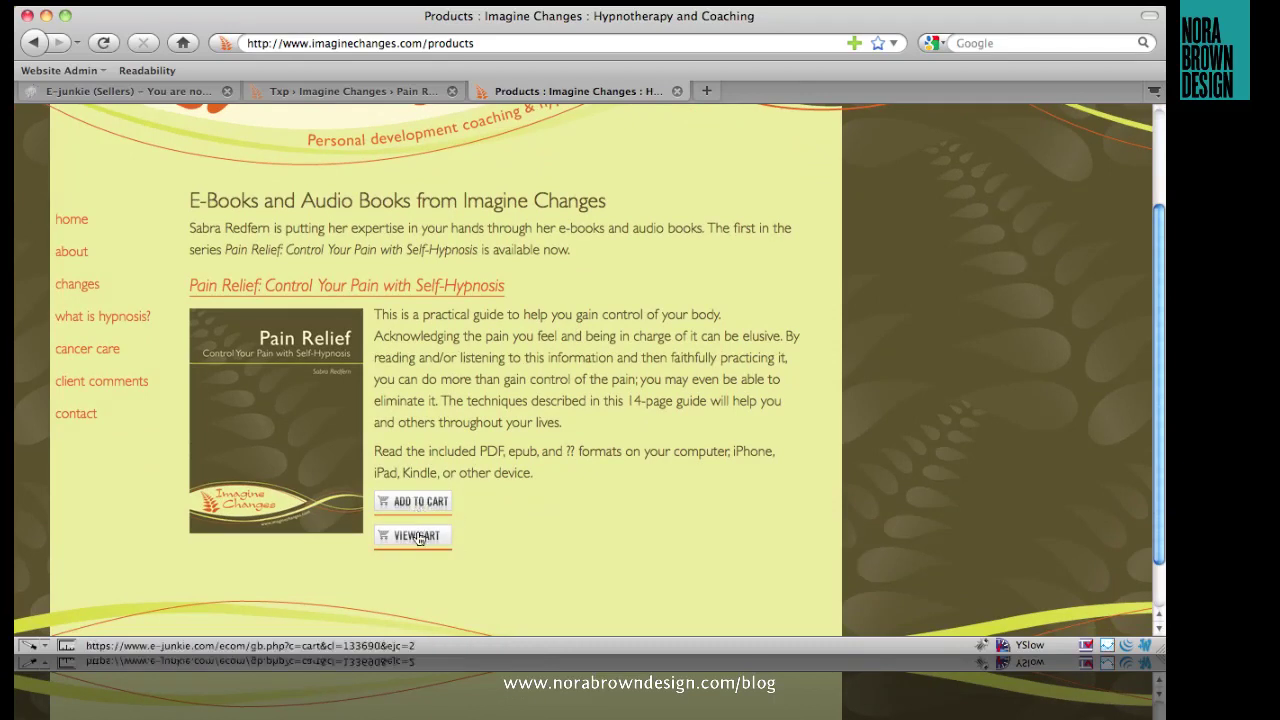
{"action": "scroll", "coordinate": [402, 485], "scroll_direction": "down", "scroll_amount": 1}
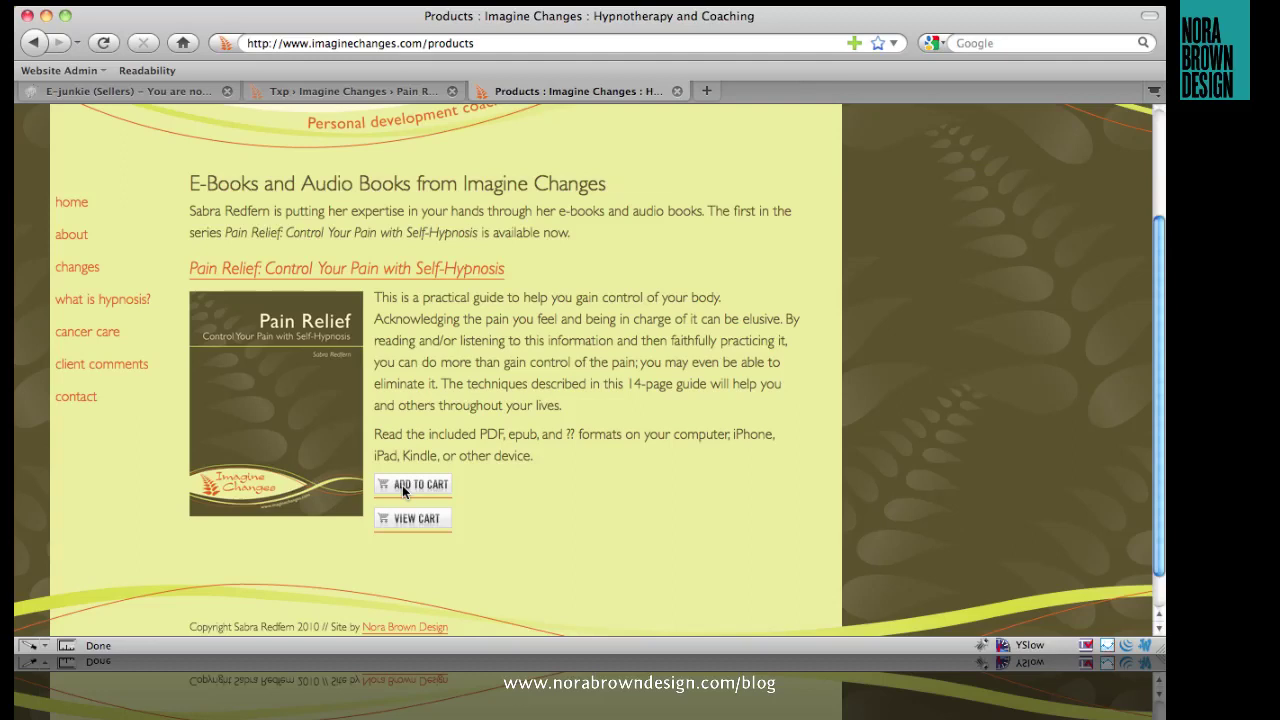